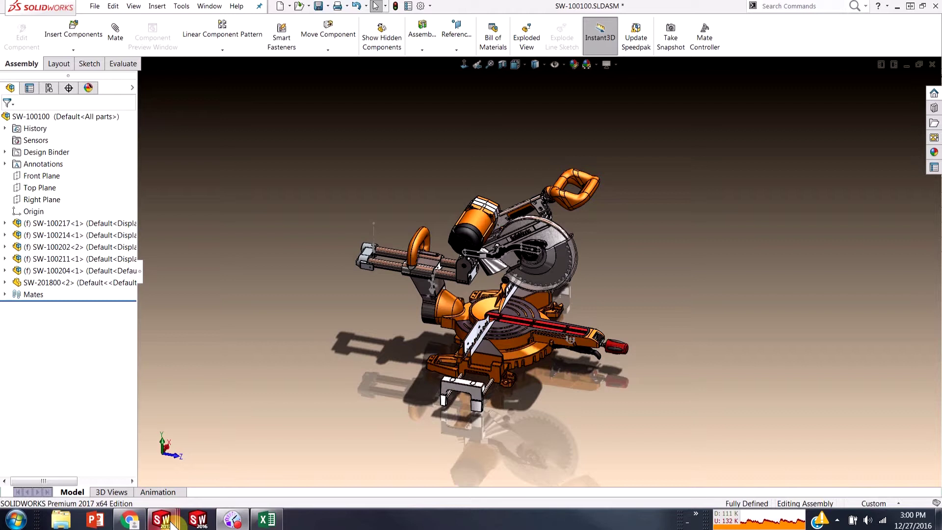
# - In the SW-301830 drawing, add a parts-only bill of materials for the saw view at Sheet3's top-left corner
pyautogui.moveTo(161, 519)
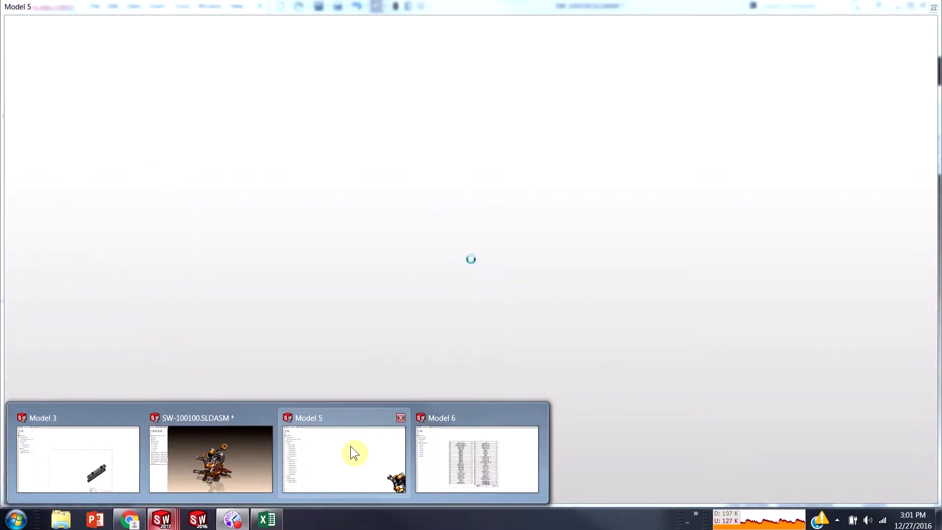
pyautogui.click(351, 446)
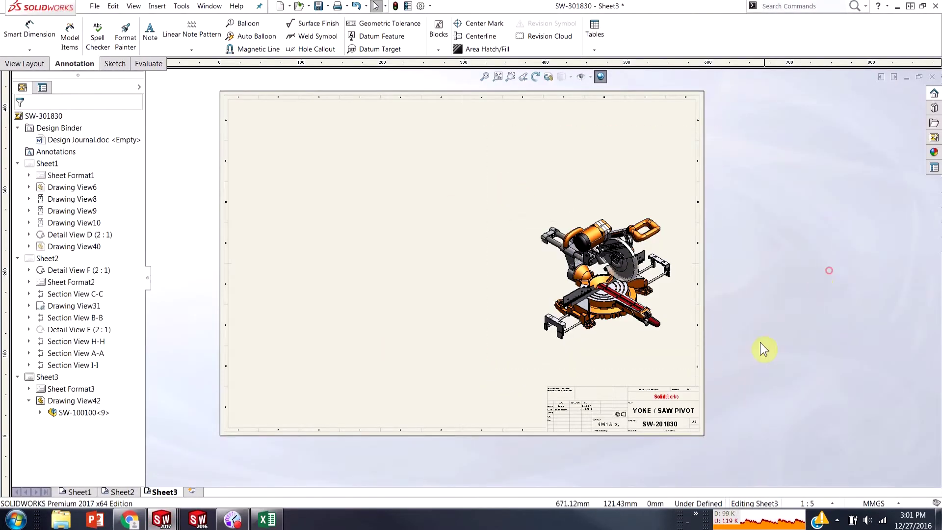
pyautogui.click(537, 197)
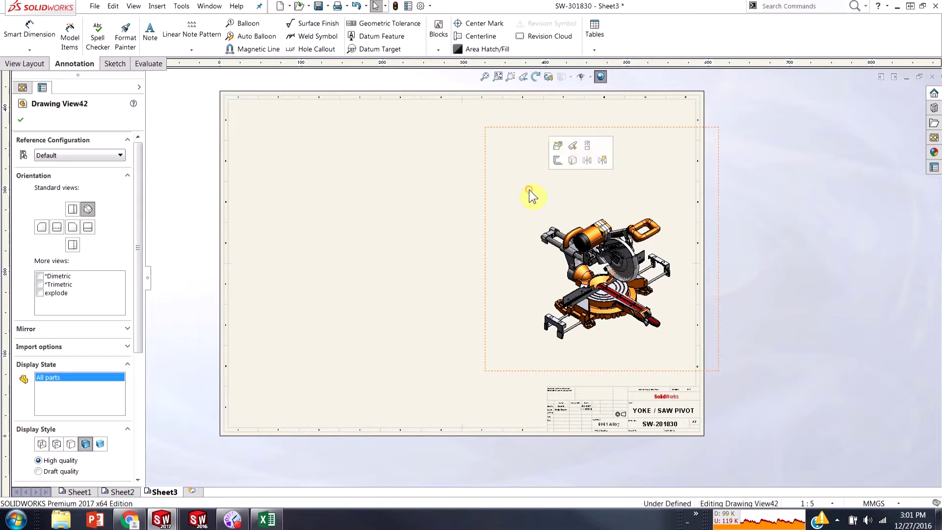
pyautogui.click(593, 50)
pyautogui.click(608, 88)
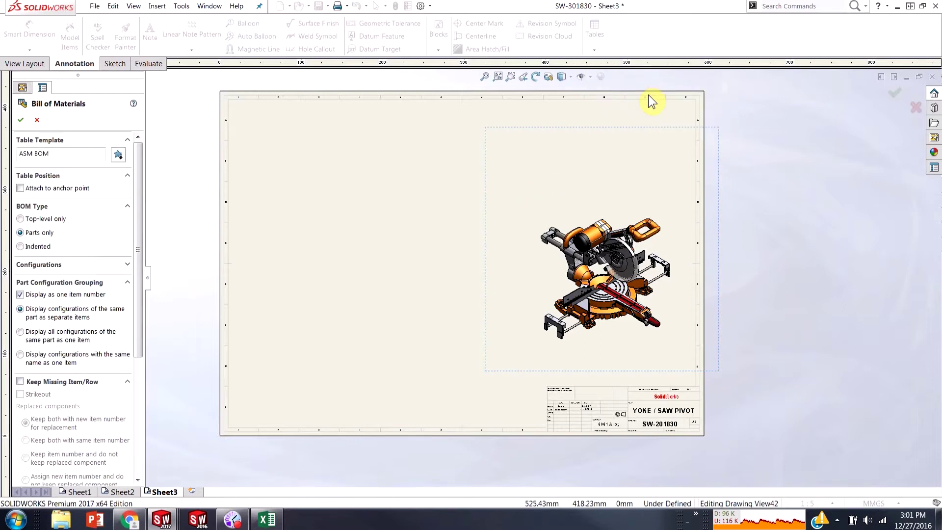
pyautogui.click(21, 120)
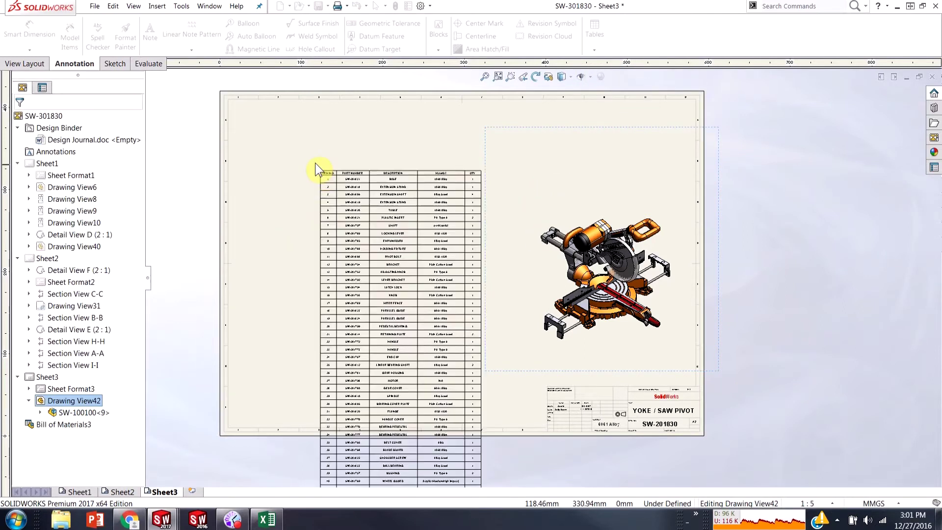
pyautogui.click(230, 101)
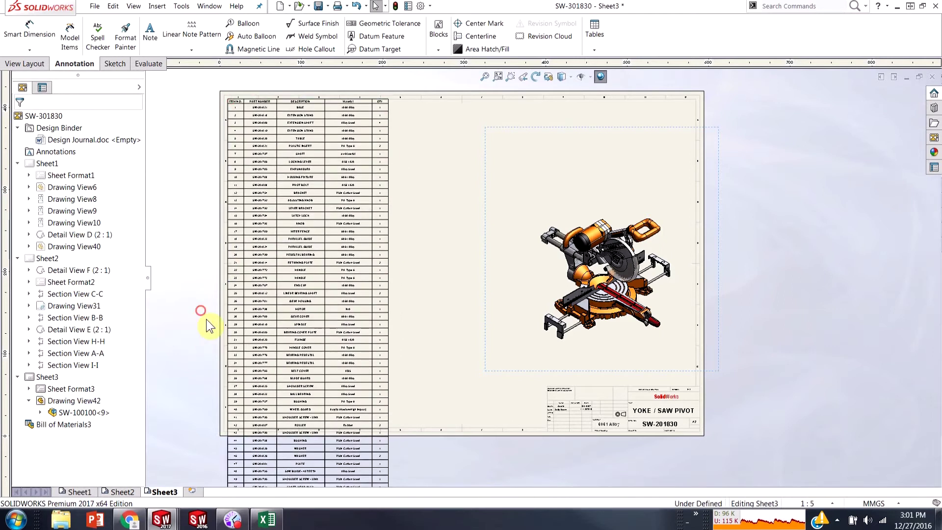
# - Make Bill of Materials3 wider and shorter, then zoom in to read its part, material and quantity rows
pyautogui.scroll(2, 448, 378)
pyautogui.moveTo(454, 357)
pyautogui.mouseDown(button='middle')
pyautogui.moveTo(433, 319)
pyautogui.moveTo(407, 418)
pyautogui.mouseUp(button='middle')
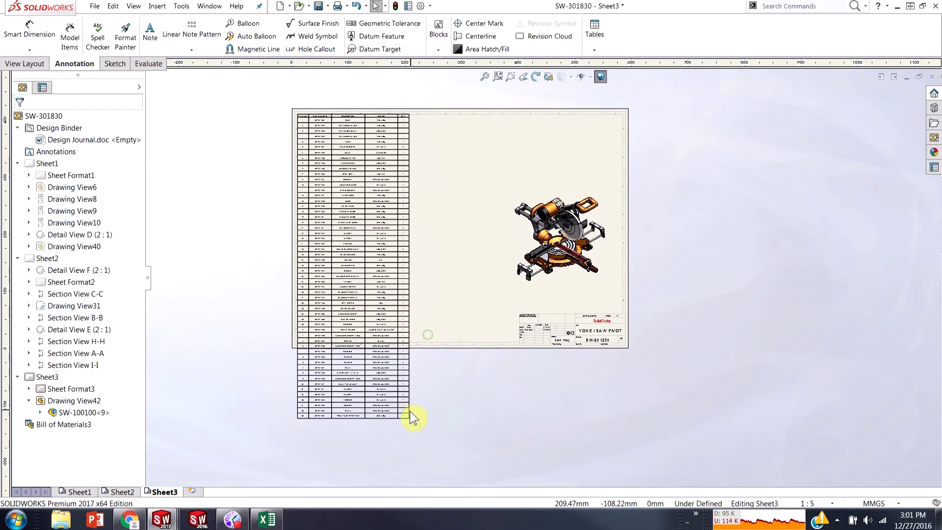
pyautogui.moveTo(441, 346); pyautogui.dragTo(397, 447)
pyautogui.click(281, 320)
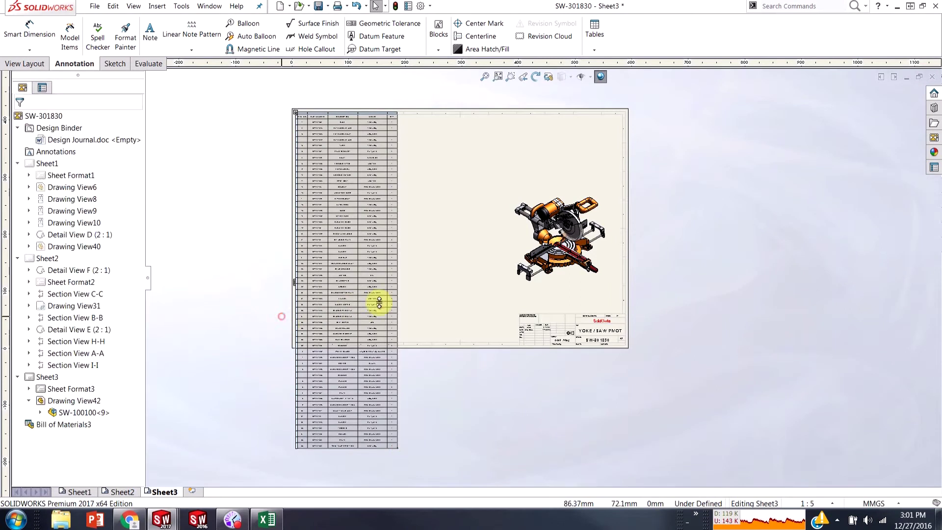
pyautogui.scroll(-2, 366, 301)
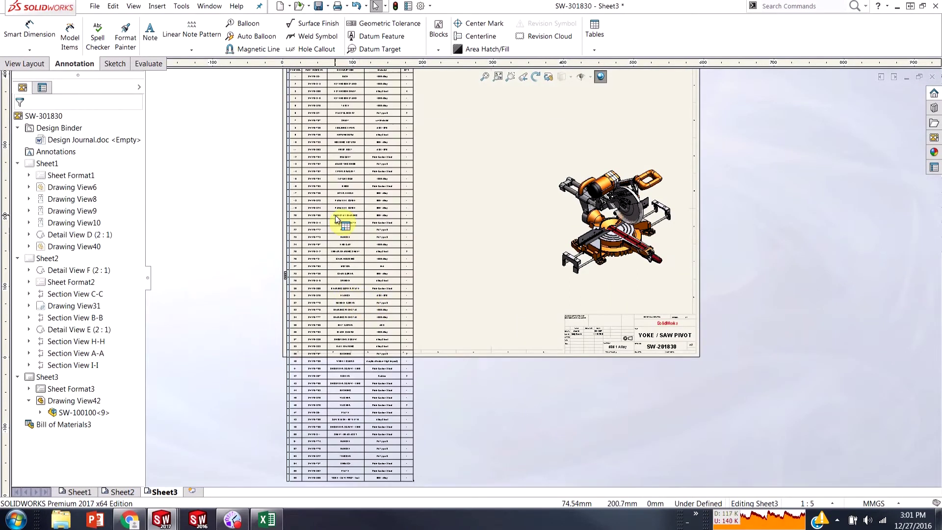
pyautogui.scroll(-3, 330, 238)
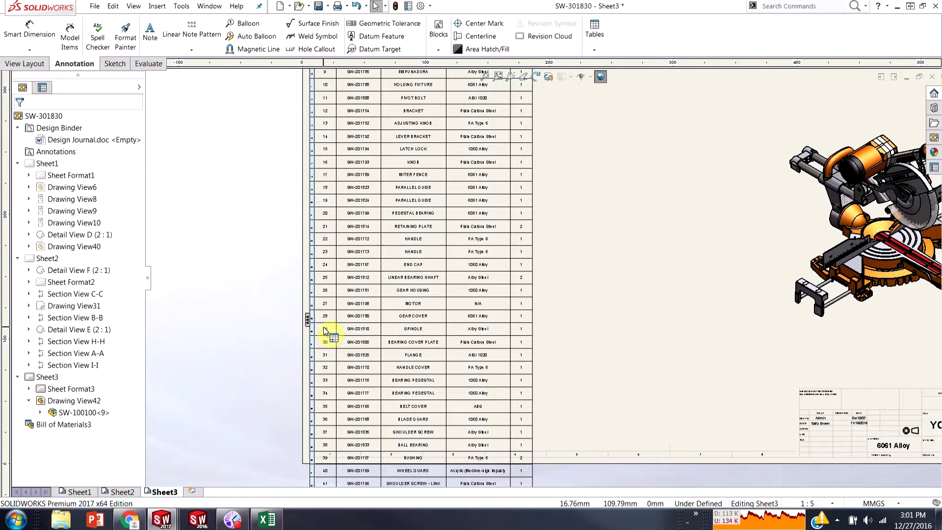
pyautogui.rightClick(325, 328)
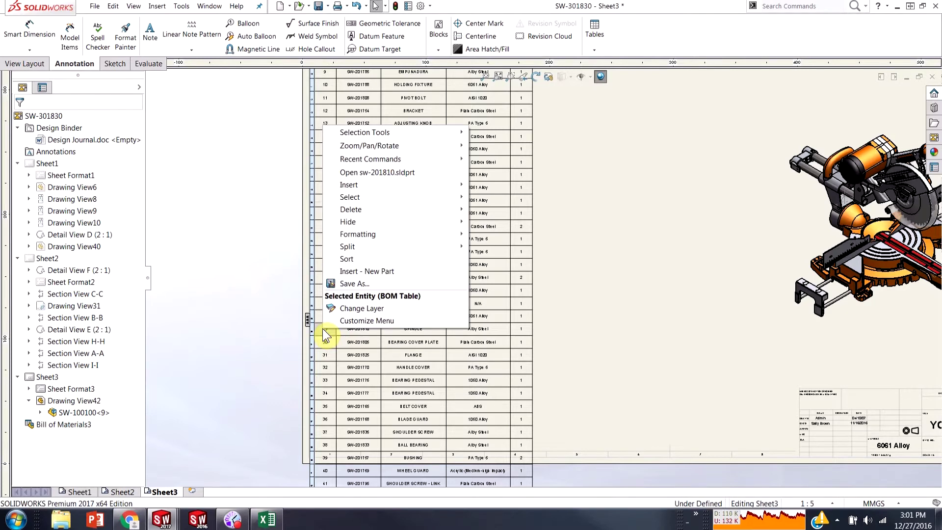
pyautogui.moveTo(381, 252)
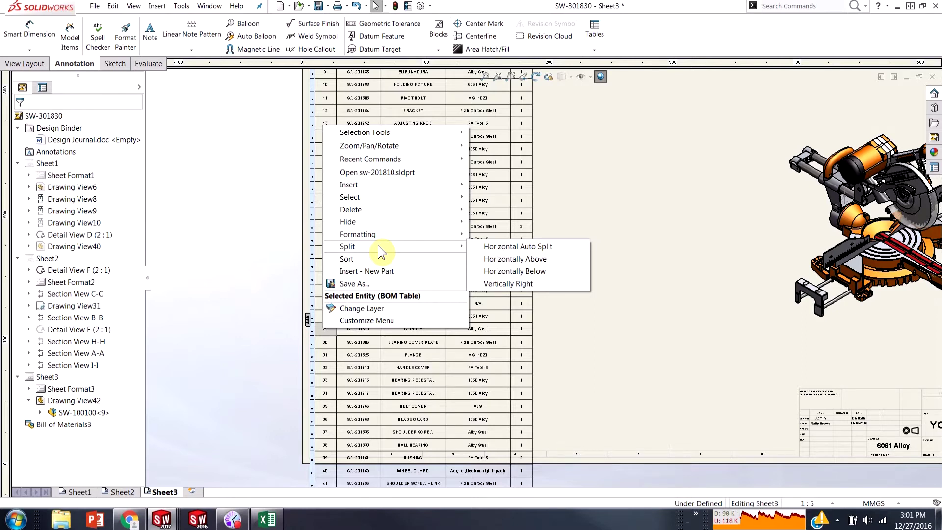
pyautogui.click(382, 321)
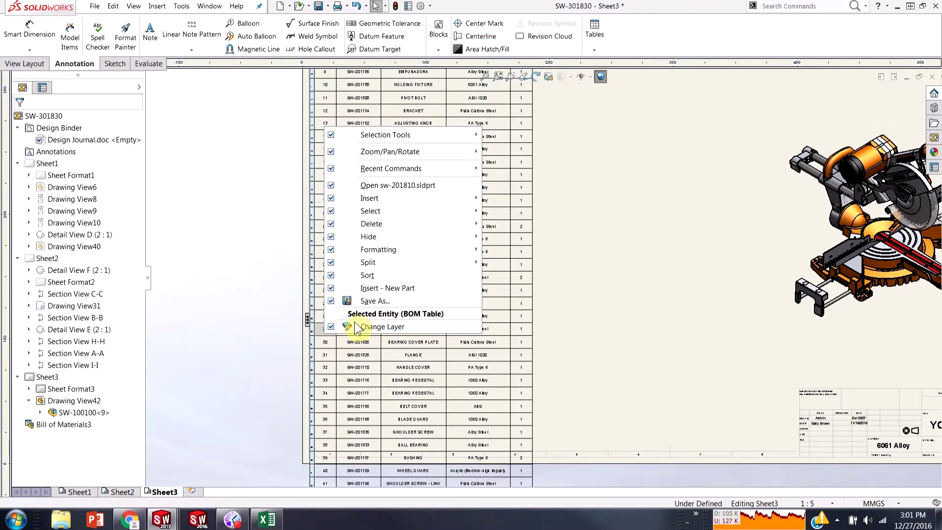
pyautogui.click(326, 316)
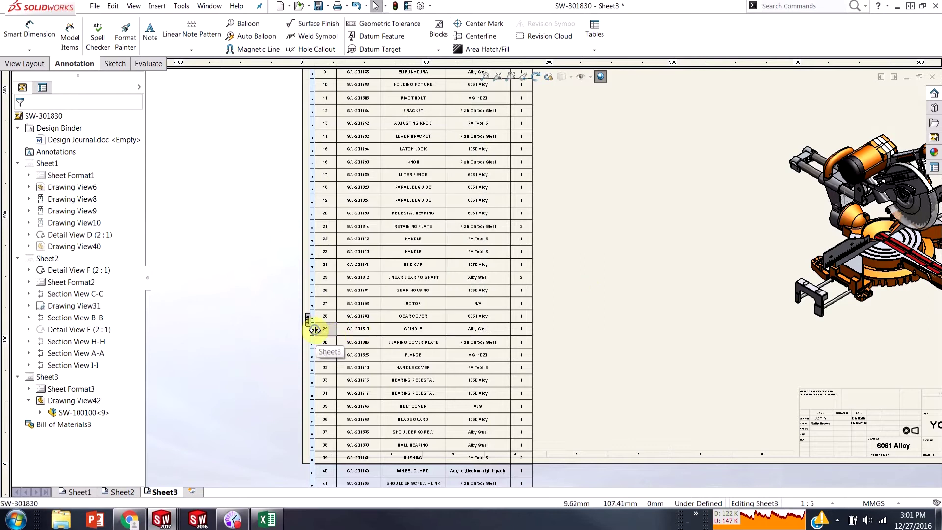
# - Split Bill of Materials3 horizontally below item 29 and place the second half beside the first at the sheet top
pyautogui.rightClick(315, 328)
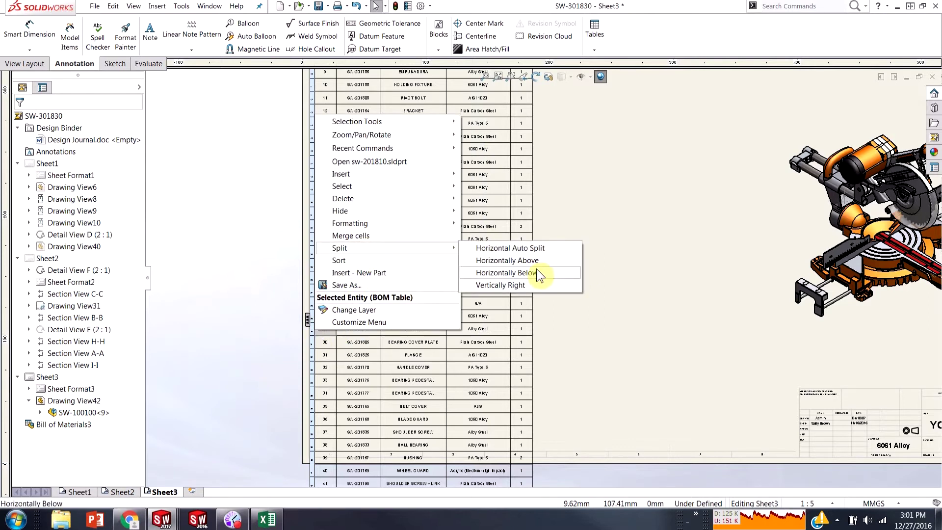
pyautogui.click(536, 276)
pyautogui.press('f')
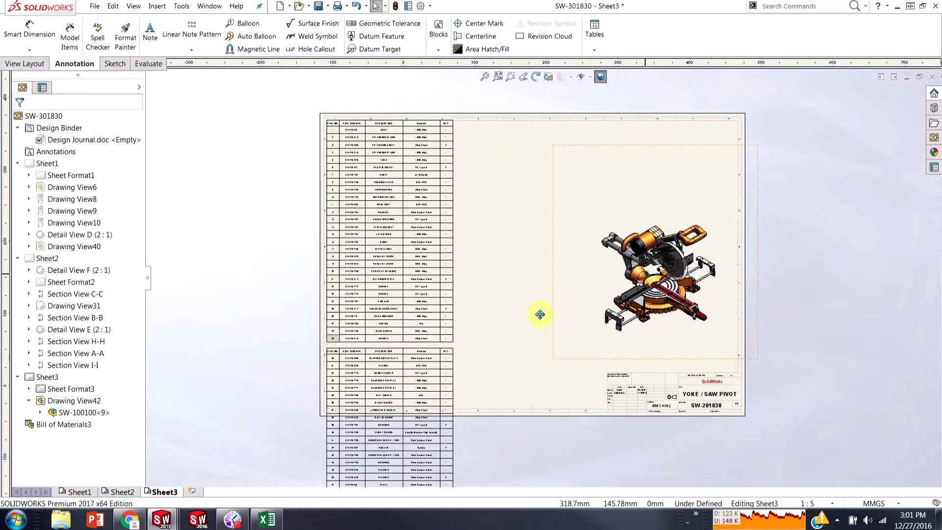
pyautogui.moveTo(301, 359); pyautogui.dragTo(441, 133)
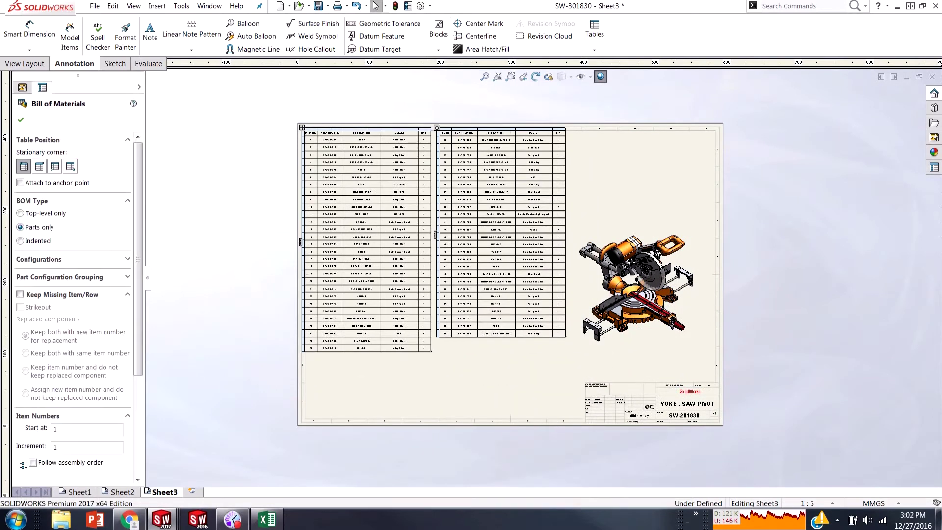
pyautogui.click(279, 202)
pyautogui.scroll(3, 515, 197)
pyautogui.keyDown('ctrl'); pyautogui.moveTo(443, 263); pyautogui.dragTo(466, 248, button='middle'); pyautogui.keyUp('ctrl')
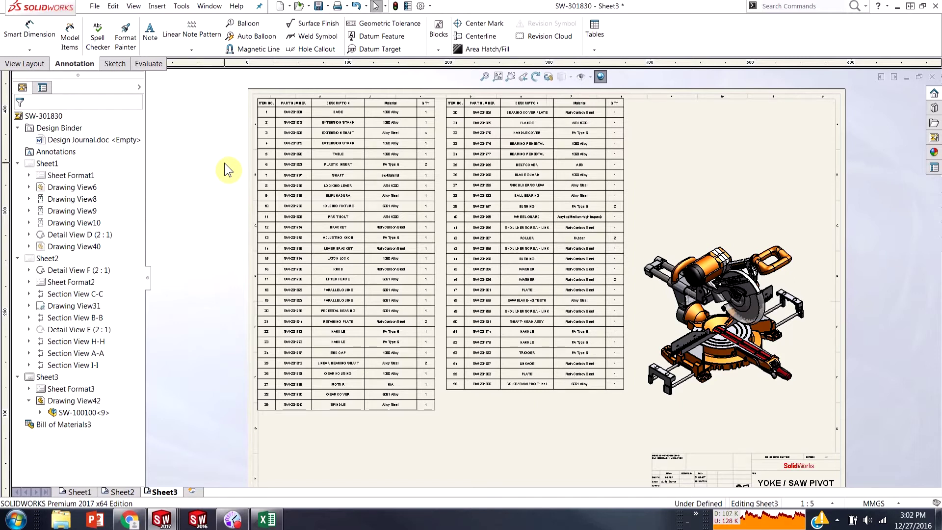
# - Drag the right BOM half's corner handle up and right to widen both split tables
pyautogui.scroll(-3, 456, 152)
pyautogui.click(457, 151)
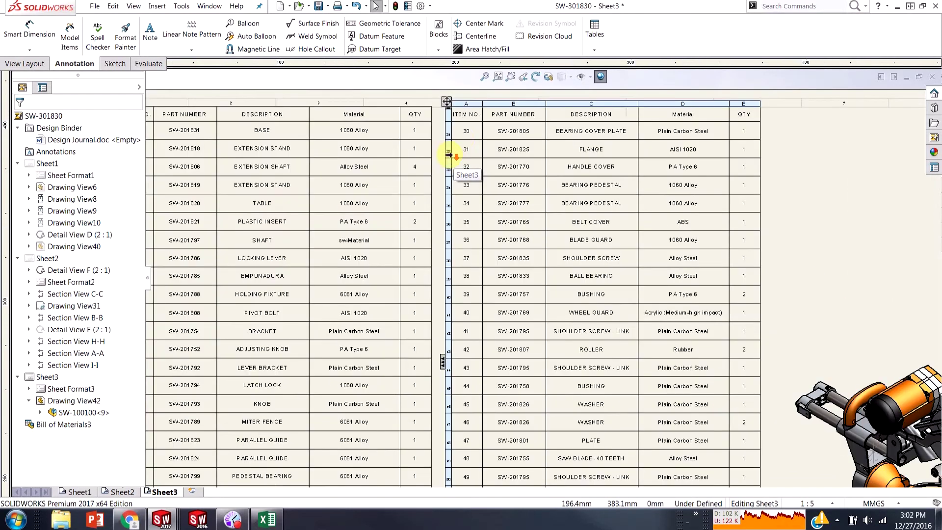
pyautogui.moveTo(446, 168); pyautogui.dragTo(473, 169, button='middle')
pyautogui.click(540, 120)
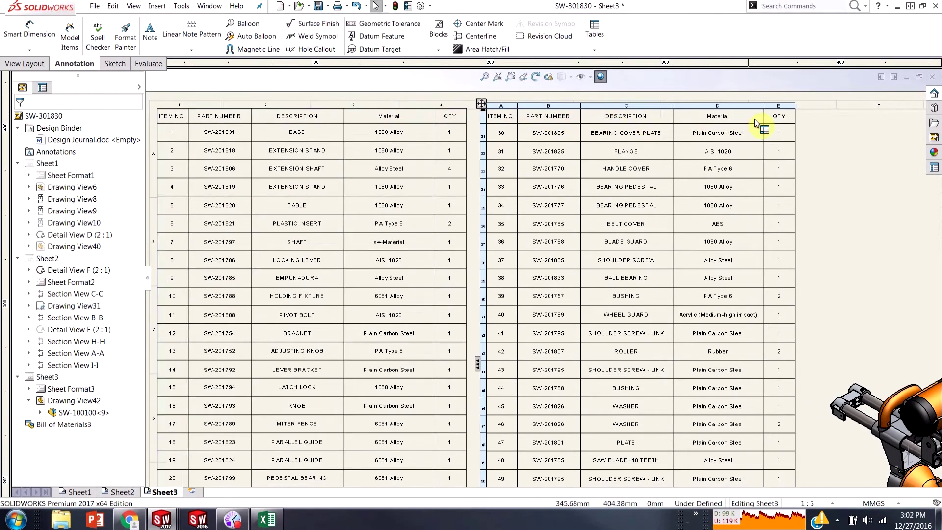
pyautogui.click(441, 123)
pyautogui.click(539, 120)
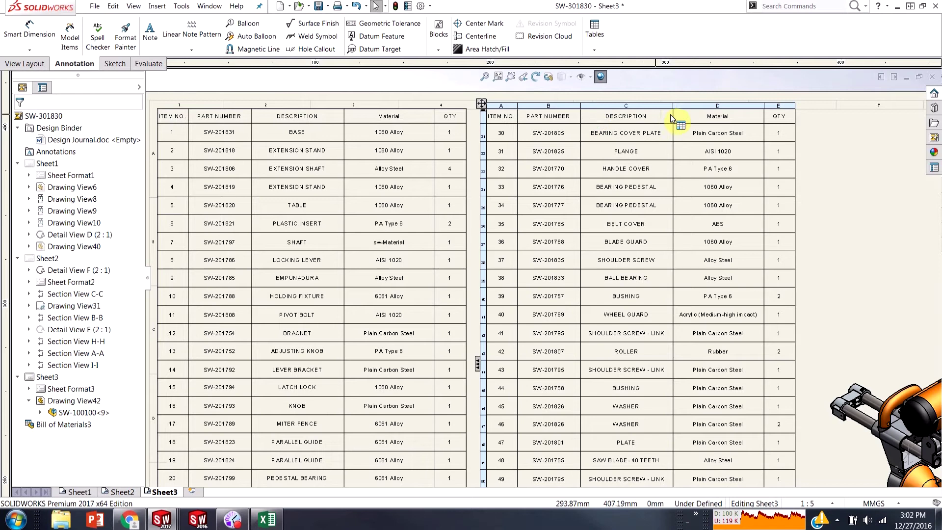
pyautogui.scroll(4, 669, 332)
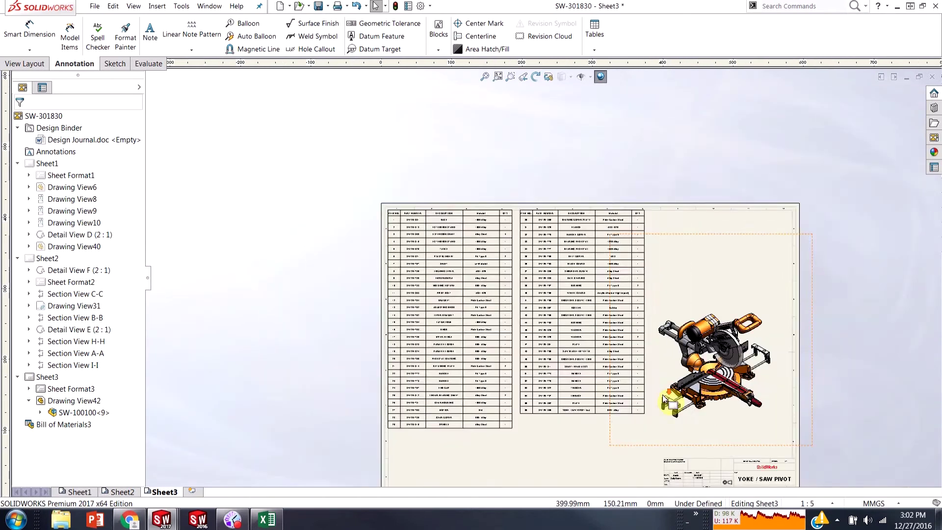
pyautogui.scroll(-1, 667, 400)
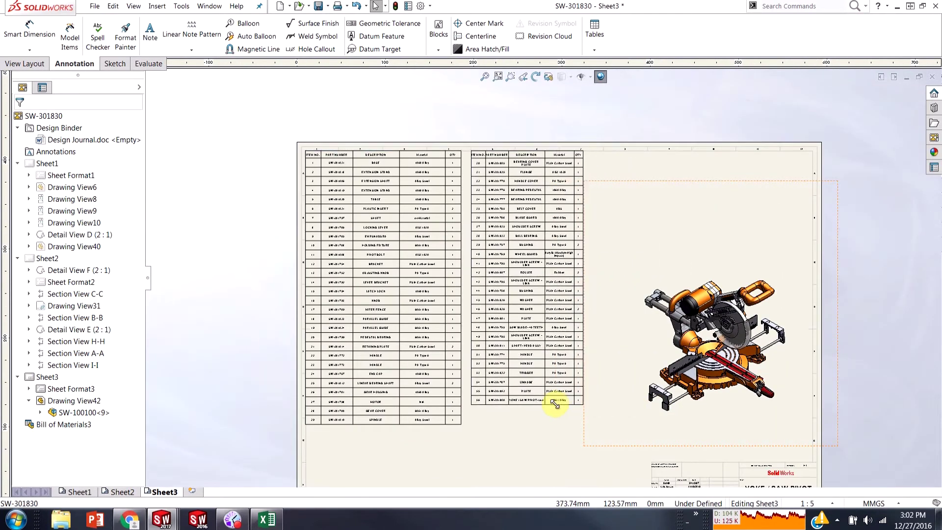
pyautogui.click(555, 403)
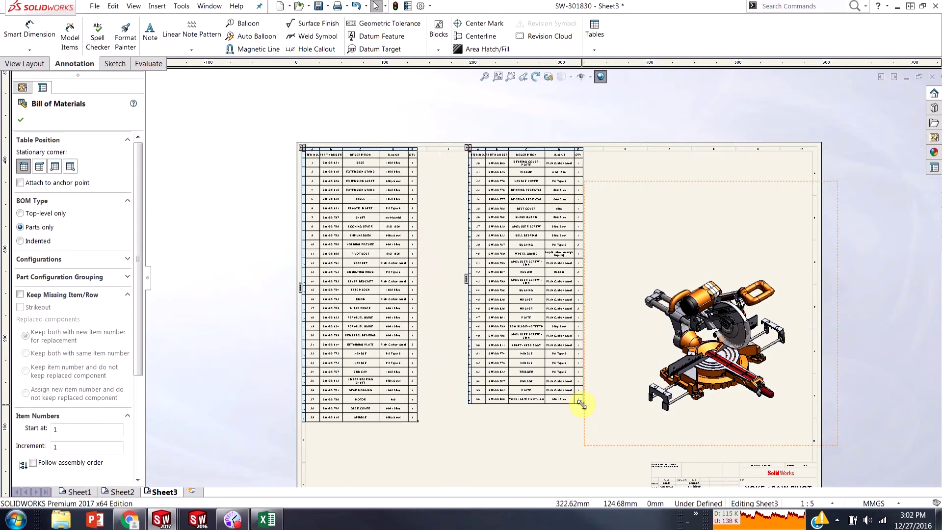
pyautogui.moveTo(582, 403); pyautogui.dragTo(616, 435)
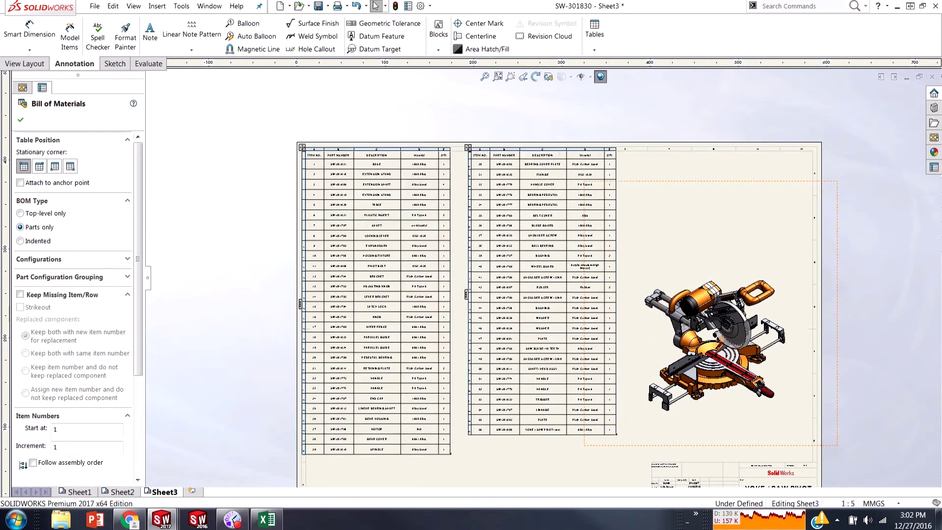
# - Stretch the split BOM taller and wider from the right table's bottom-right corner
pyautogui.rightClick(481, 297)
pyautogui.moveTo(513, 201)
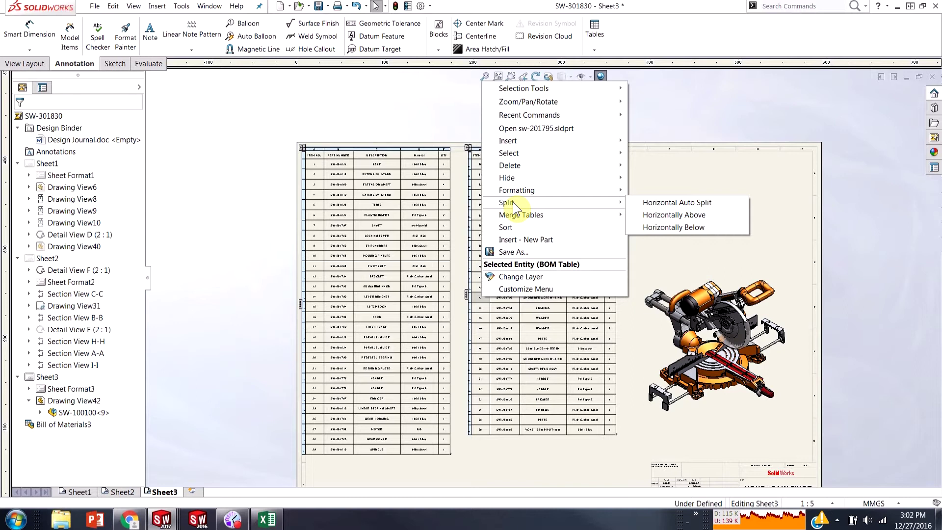
pyautogui.click(260, 216)
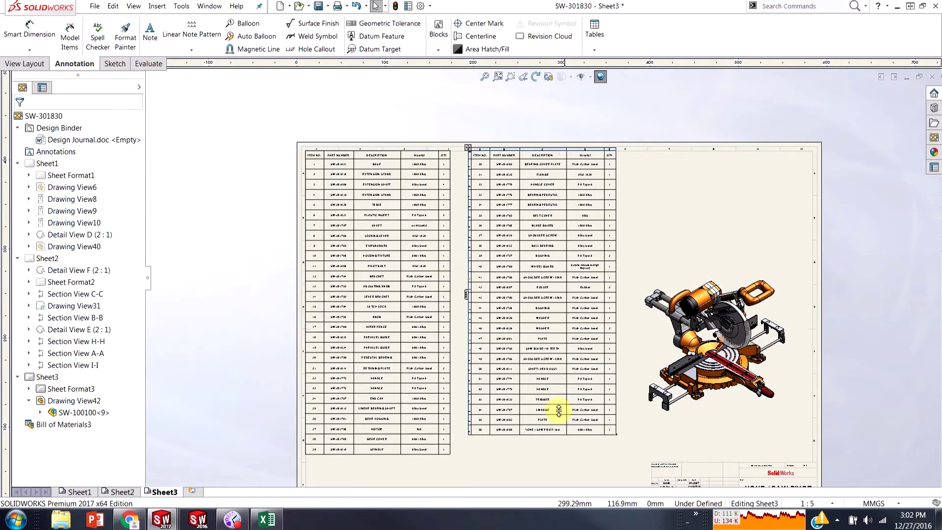
pyautogui.moveTo(616, 432); pyautogui.dragTo(620, 453)
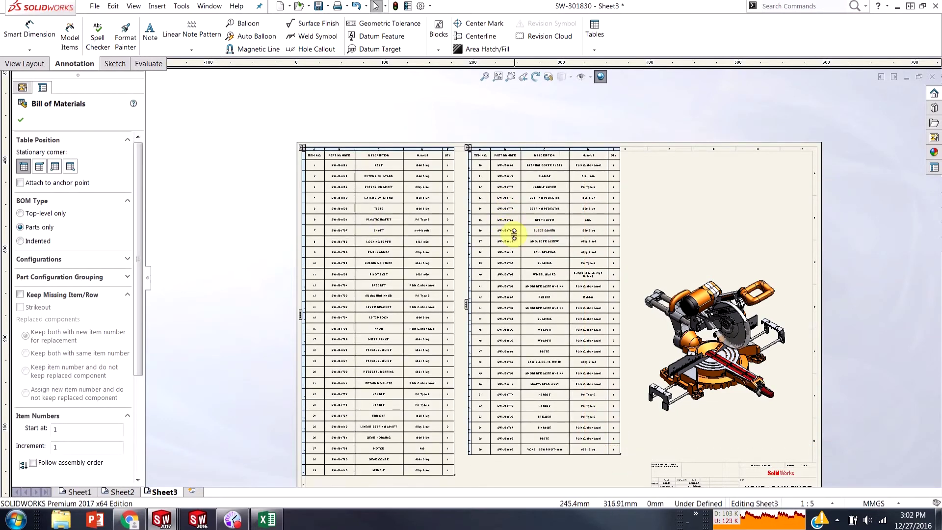
# - Look over the BOM table's Formatting options and close them without changes
pyautogui.rightClick(553, 216)
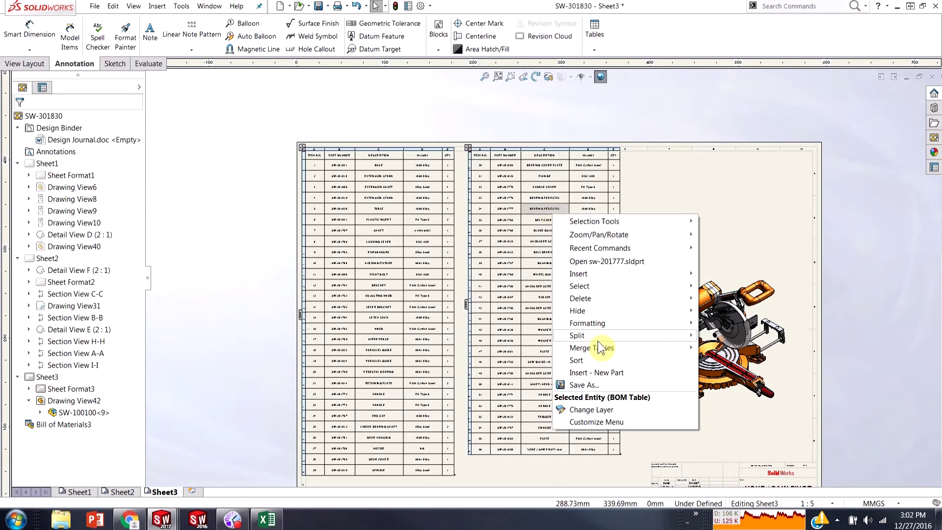
pyautogui.moveTo(599, 324)
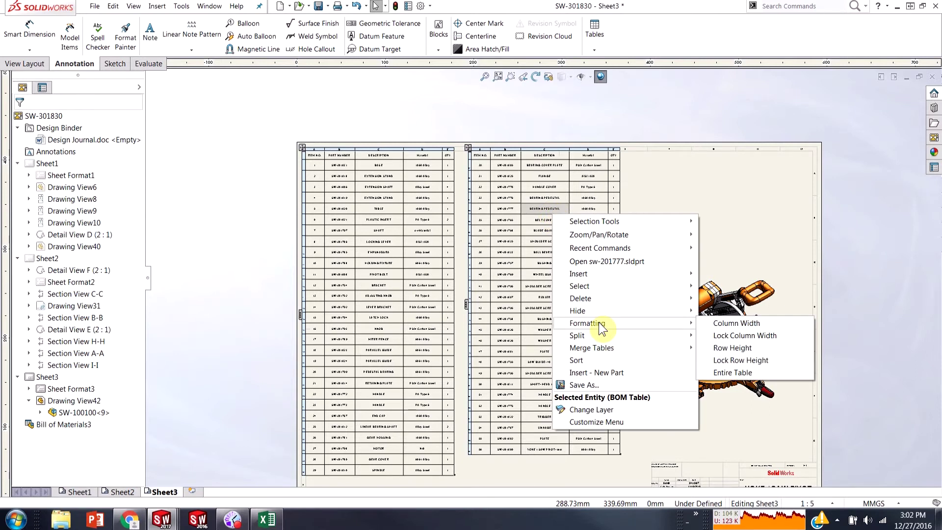
pyautogui.click(240, 291)
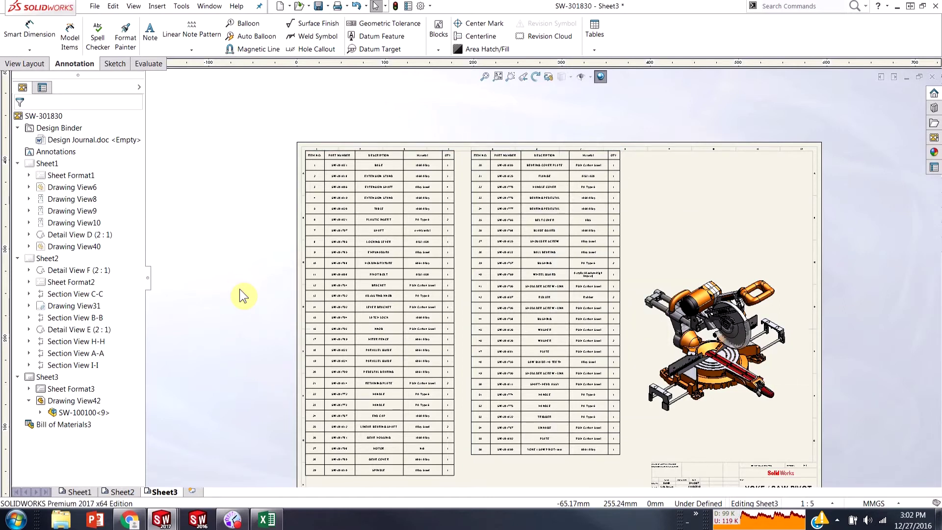
# - Switch to the Bolter 77D drawing and view Sheet1 through Sheet8, zooming into Sheet8's BOM
pyautogui.hotkey('ctrl', 'Tab')
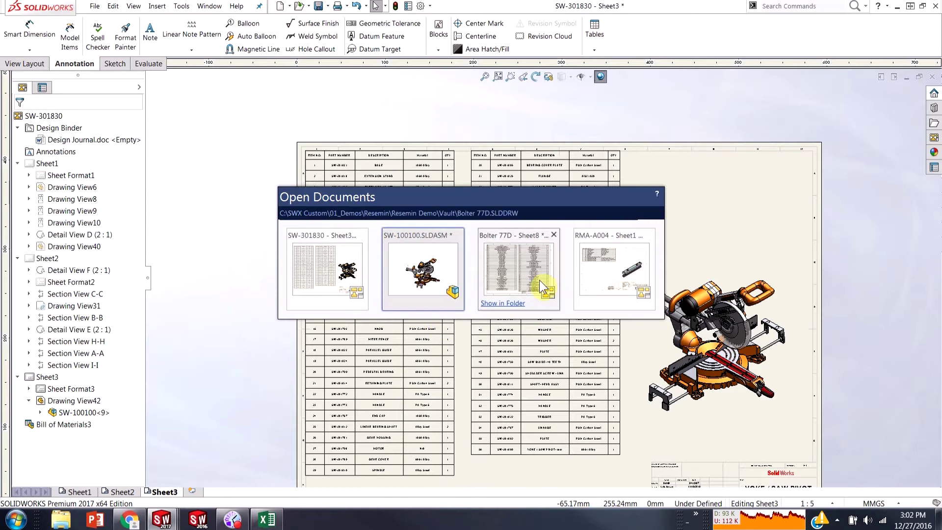
pyautogui.click(522, 272)
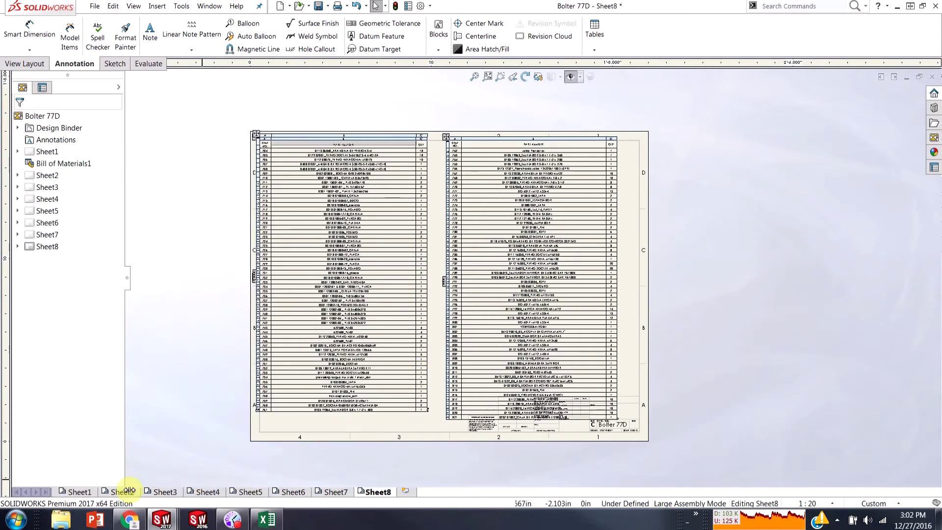
pyautogui.click(83, 492)
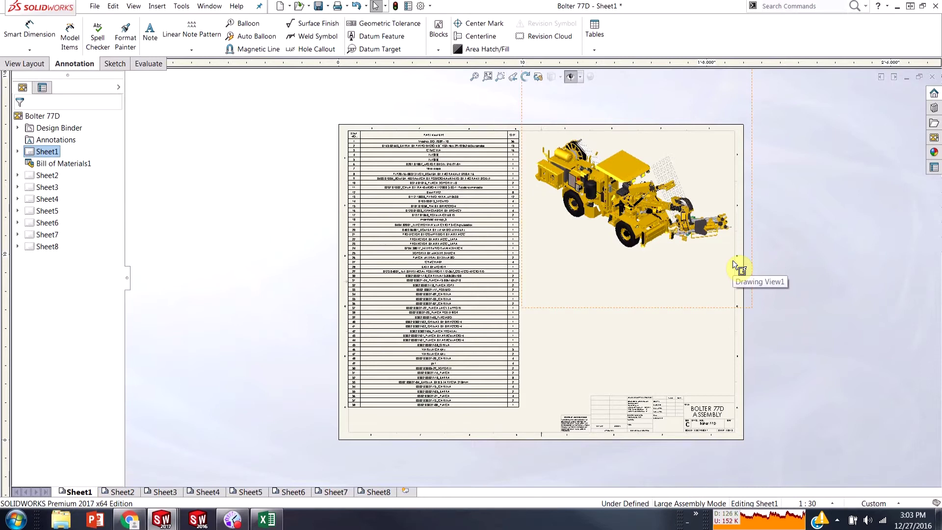
pyautogui.click(122, 492)
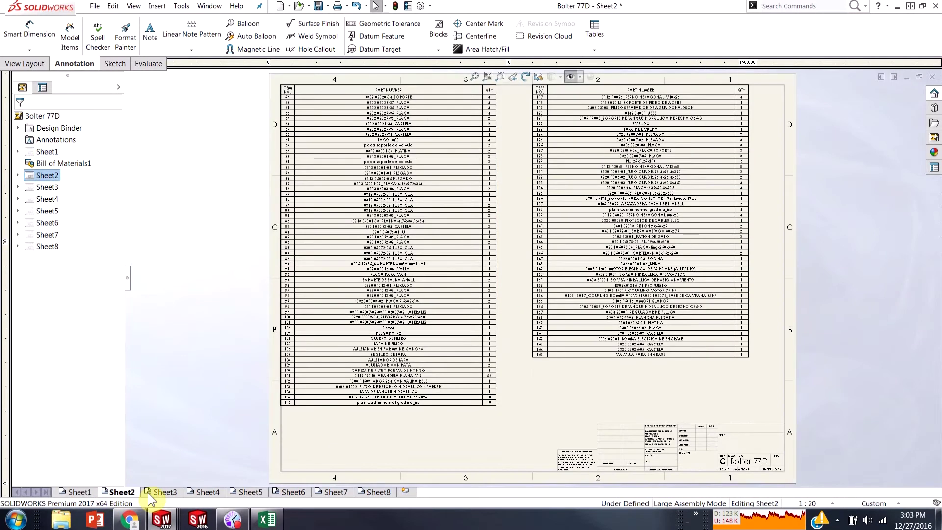
pyautogui.click(162, 493)
pyautogui.click(209, 491)
pyautogui.click(251, 489)
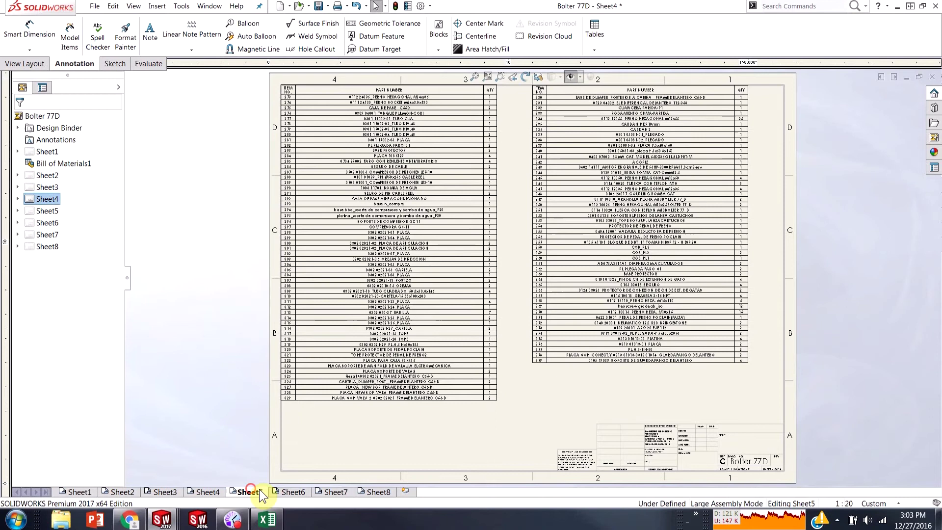
pyautogui.click(293, 491)
pyautogui.click(335, 491)
pyautogui.click(372, 490)
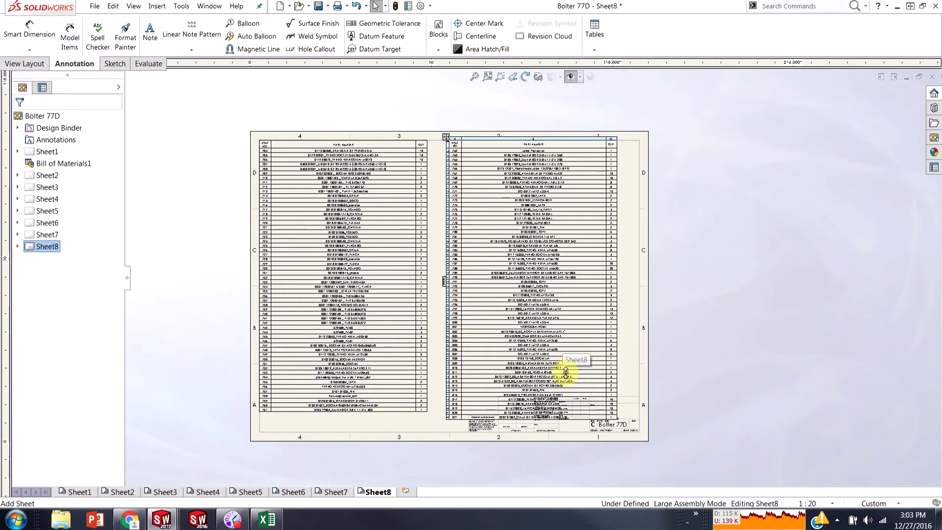
pyautogui.scroll(-5, 564, 373)
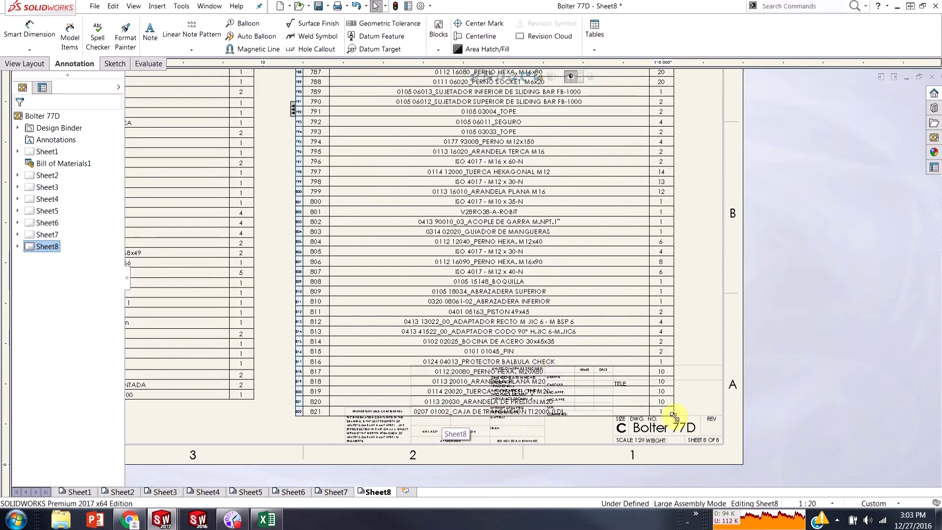
# - Shrink the Sheet8 split BOM so it fits within the sheet, then zoom out
pyautogui.moveTo(659, 344); pyautogui.dragTo(657, 339)
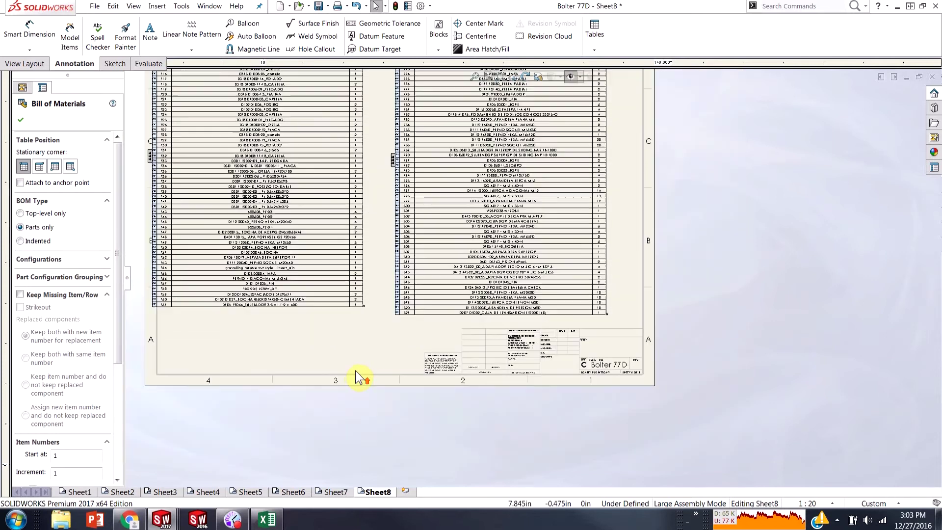
pyautogui.scroll(3, 361, 378)
pyautogui.scroll(3, 403, 307)
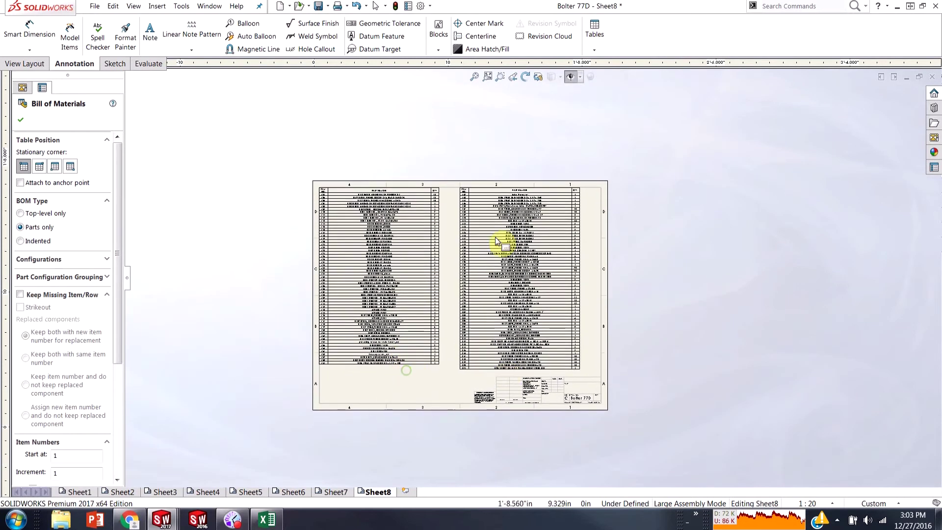
# - Check Sheets 7, 6, 5 and 4 in turn, then return to Sheet1
pyautogui.click(326, 492)
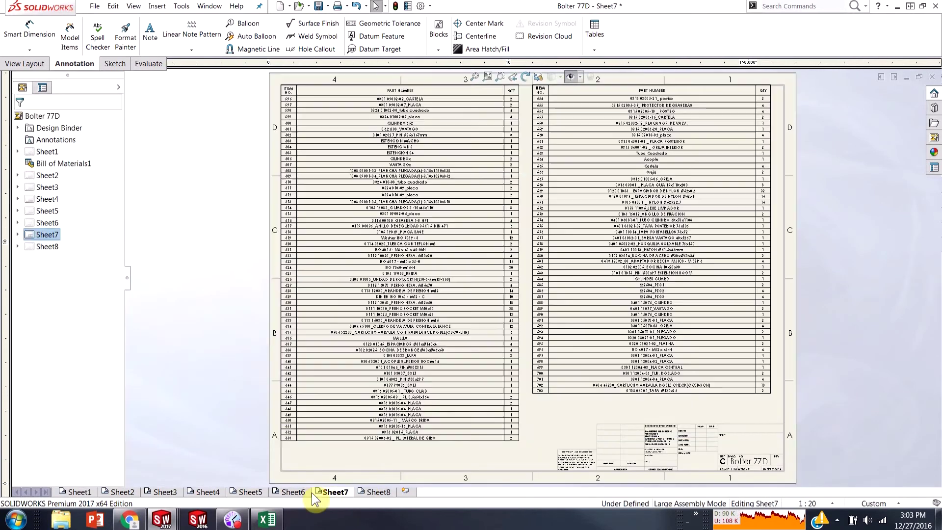
pyautogui.click(285, 490)
pyautogui.click(248, 492)
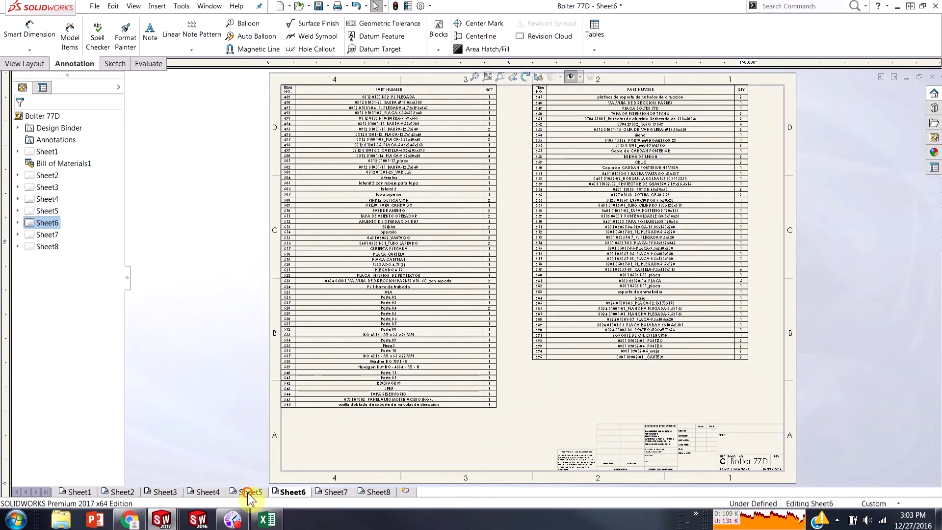
pyautogui.click(204, 492)
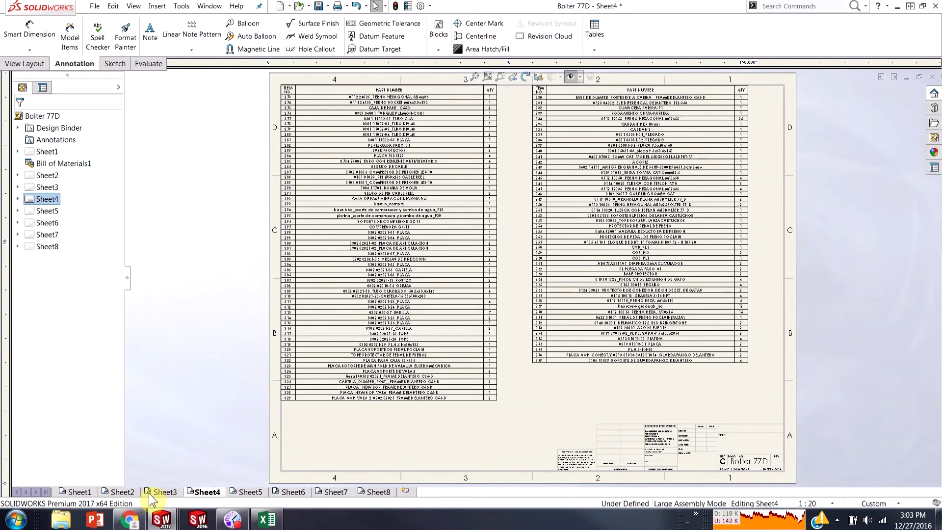
pyautogui.moveTo(152, 493)
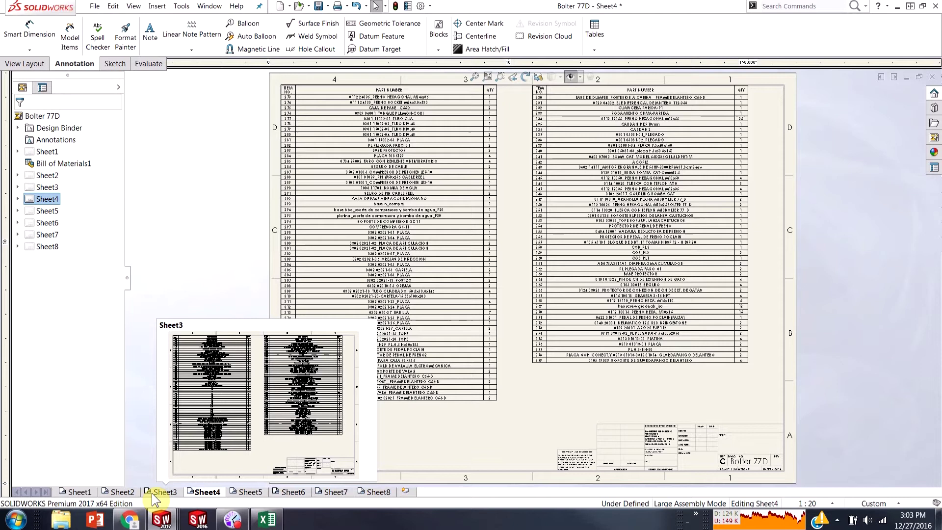
pyautogui.click(87, 489)
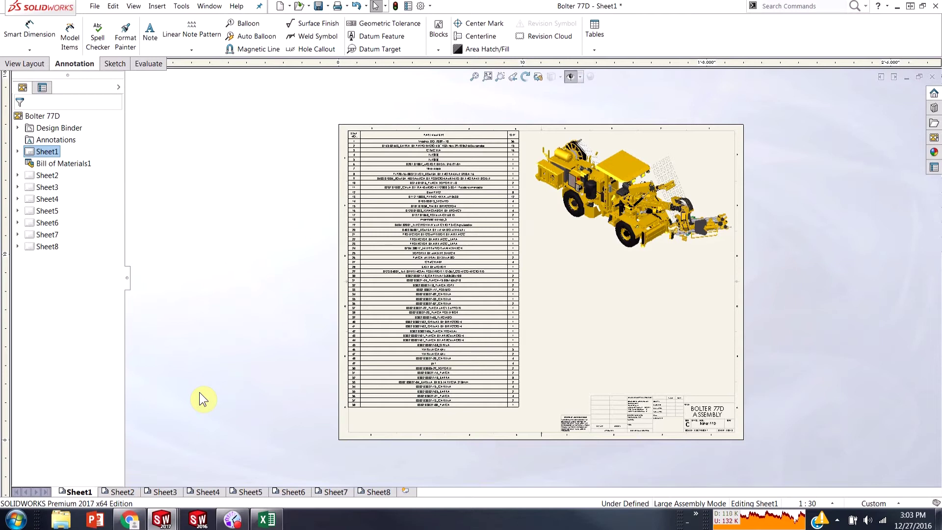
# - Switch back to the SW-301830 saw drawing and zoom in on its split BOM
pyautogui.hotkey('ctrl', 'Tab')
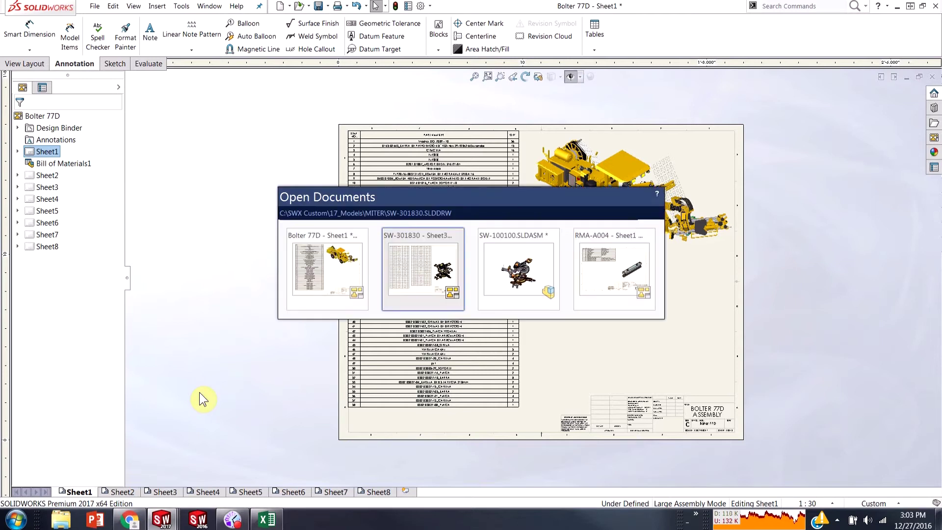
pyautogui.click(455, 277)
pyautogui.scroll(-5, 416, 421)
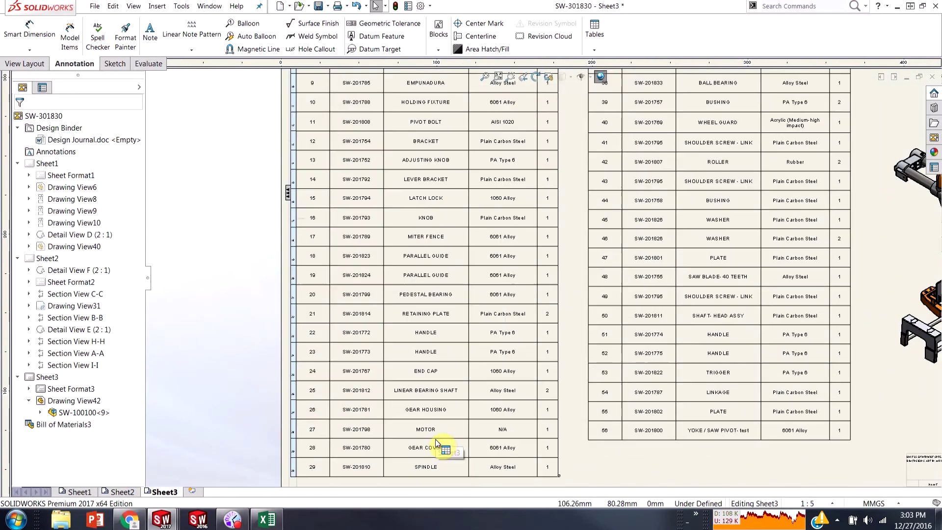
pyautogui.scroll(-1, 422, 432)
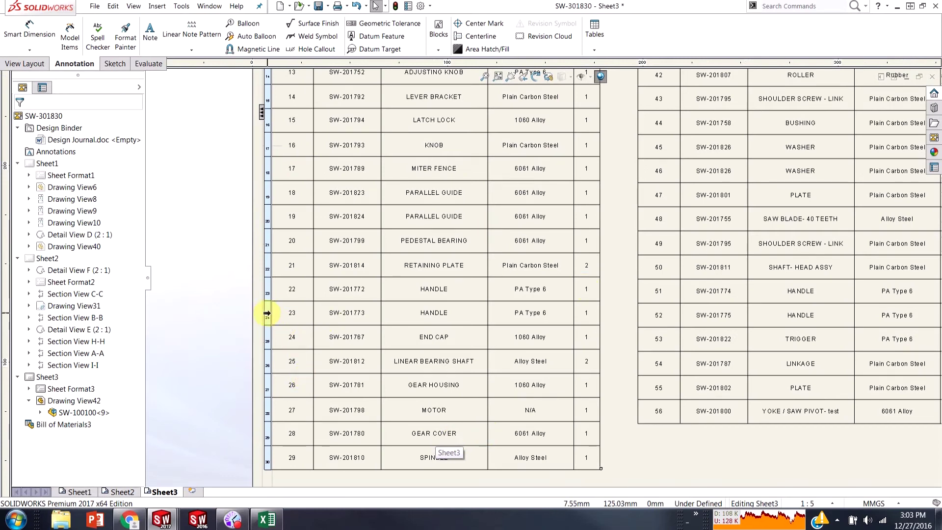
# - Move the SW-201773 HANDLE row from item 23 down to item 26
pyautogui.click(265, 314)
pyautogui.moveTo(265, 327)
pyautogui.mouseDown()
pyautogui.moveTo(265, 412)
pyautogui.moveTo(267, 388)
pyautogui.moveTo(277, 393)
pyautogui.moveTo(264, 385)
pyautogui.mouseUp()
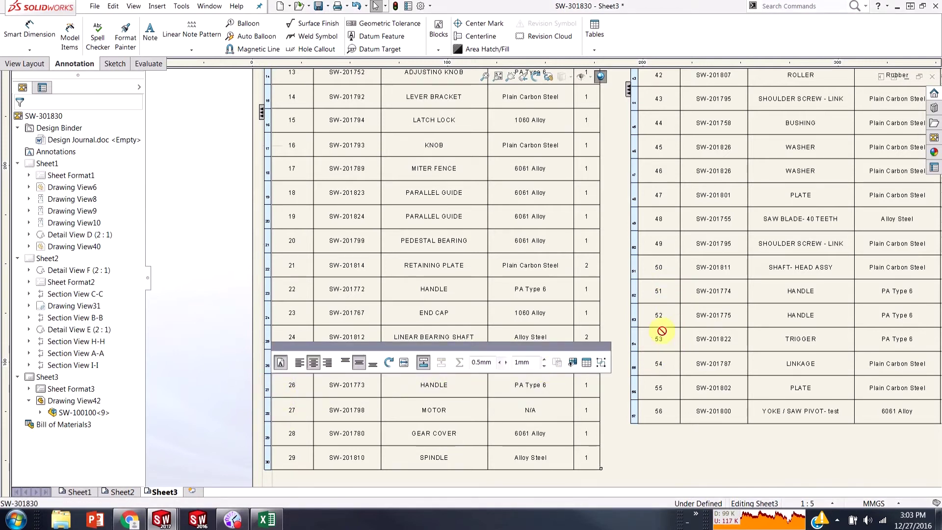
pyautogui.moveTo(656, 317)
pyautogui.mouseDown()
pyautogui.moveTo(519, 415)
pyautogui.moveTo(258, 386)
pyautogui.mouseUp()
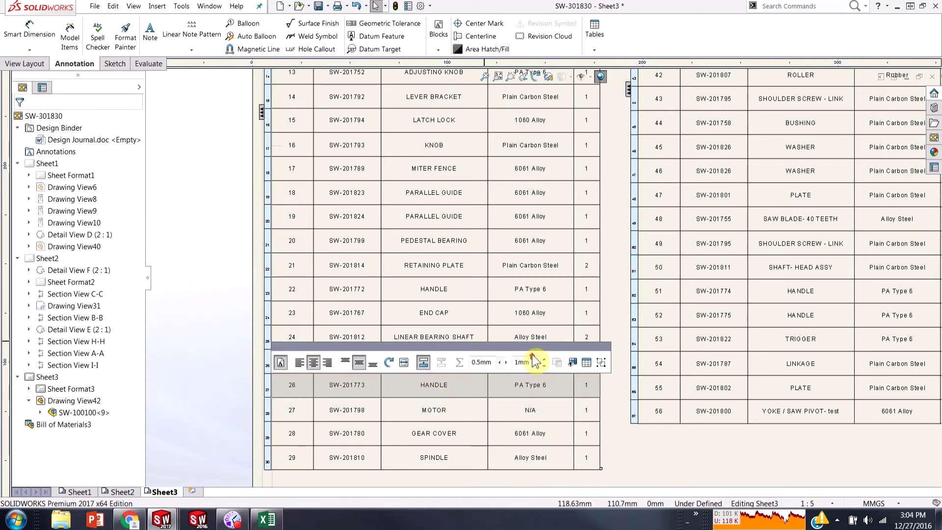
pyautogui.scroll(5, 620, 357)
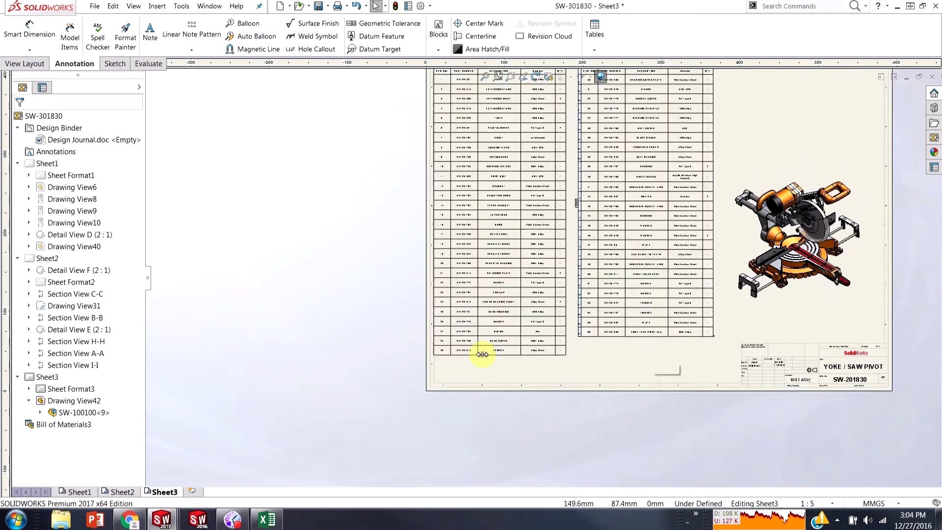
# - Check the split BOM's Merge Tables option but leave it unmerged, then bring up the document list
pyautogui.rightClick(439, 312)
pyautogui.moveTo(497, 226)
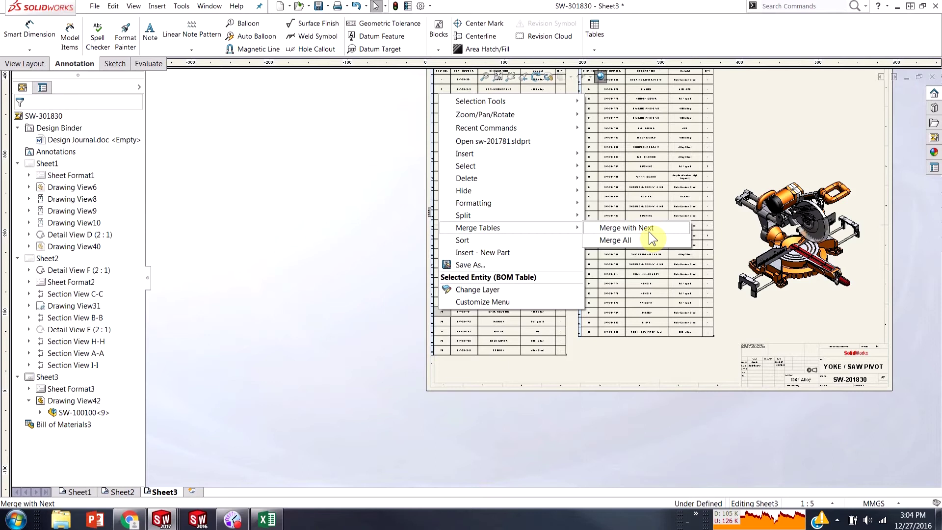
pyautogui.click(337, 250)
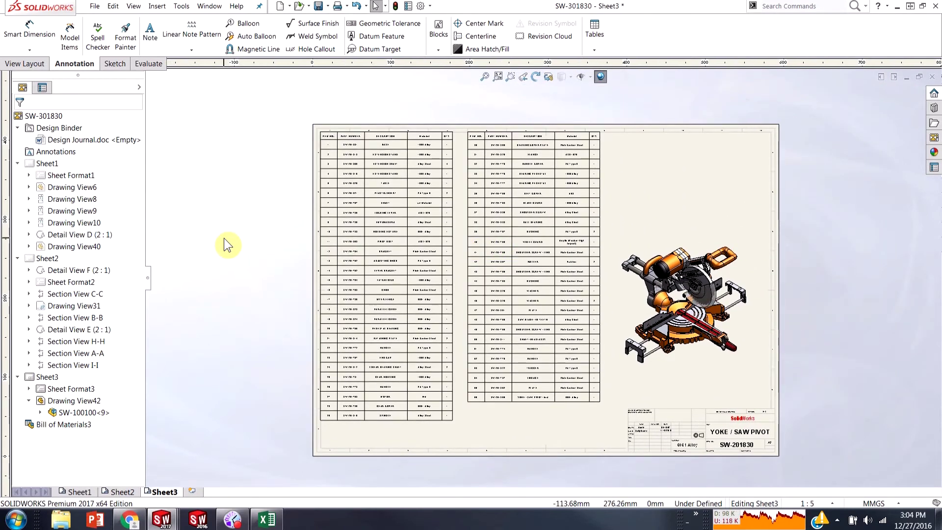
pyautogui.hotkey('ctrl', 'Tab')
# - Switch to the RMA-A004 knife drawing and dismiss its existing BOM table's options
pyautogui.click(606, 278)
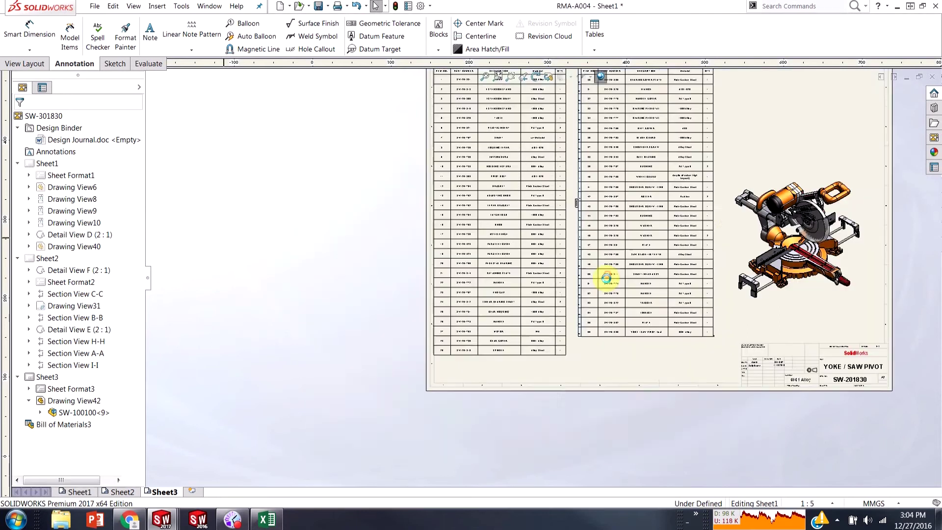
pyautogui.scroll(-1, 491, 260)
pyautogui.scroll(-5, 338, 204)
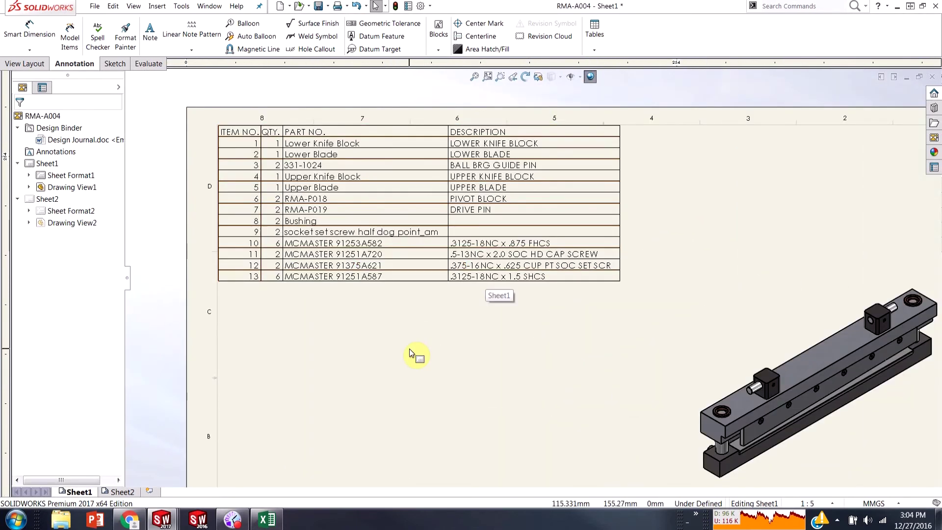
pyautogui.rightClick(387, 189)
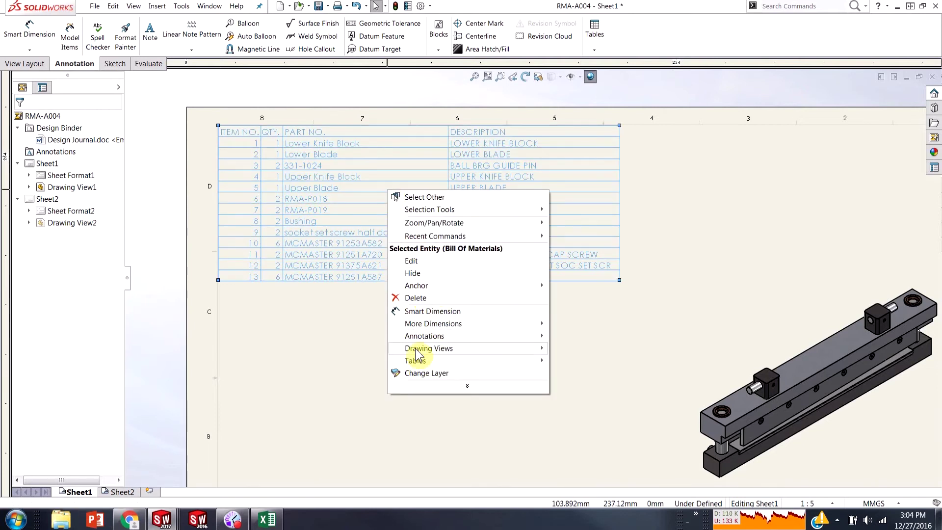
pyautogui.click(336, 332)
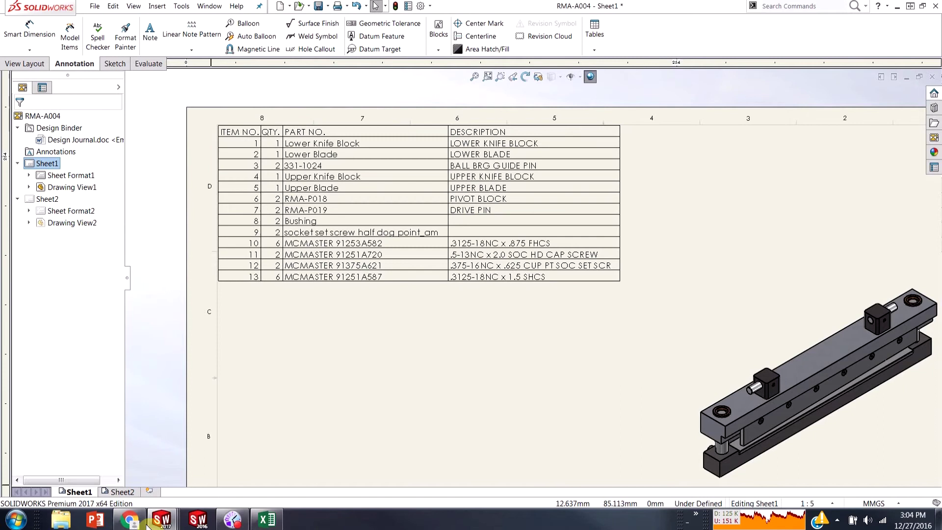
# - On Sheet2, start an Excel-based bill of materials for the knife assembly view
pyautogui.click(121, 491)
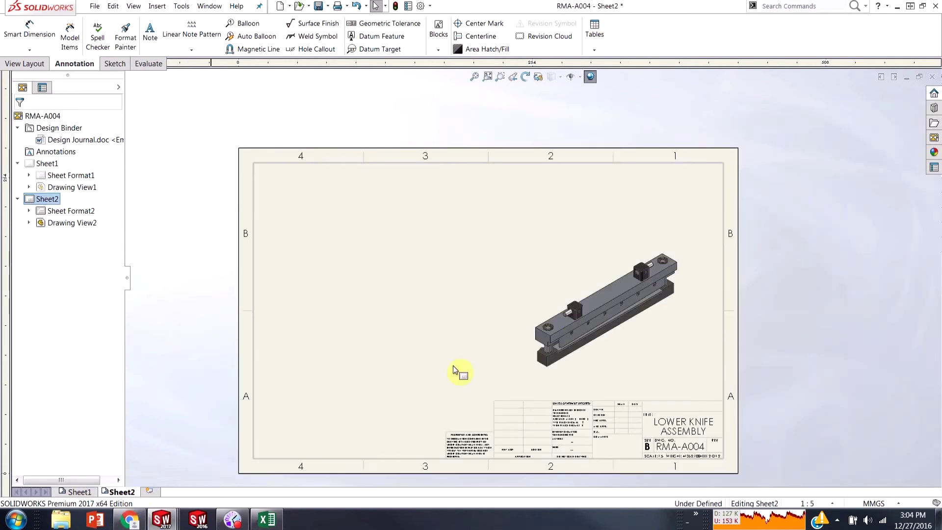
pyautogui.click(594, 50)
pyautogui.click(633, 87)
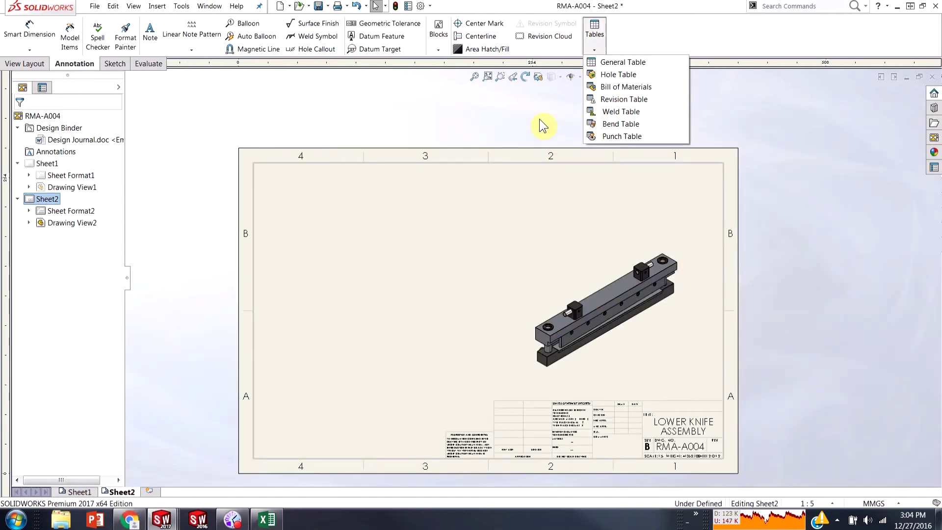
pyautogui.click(598, 277)
pyautogui.click(594, 50)
pyautogui.click(615, 97)
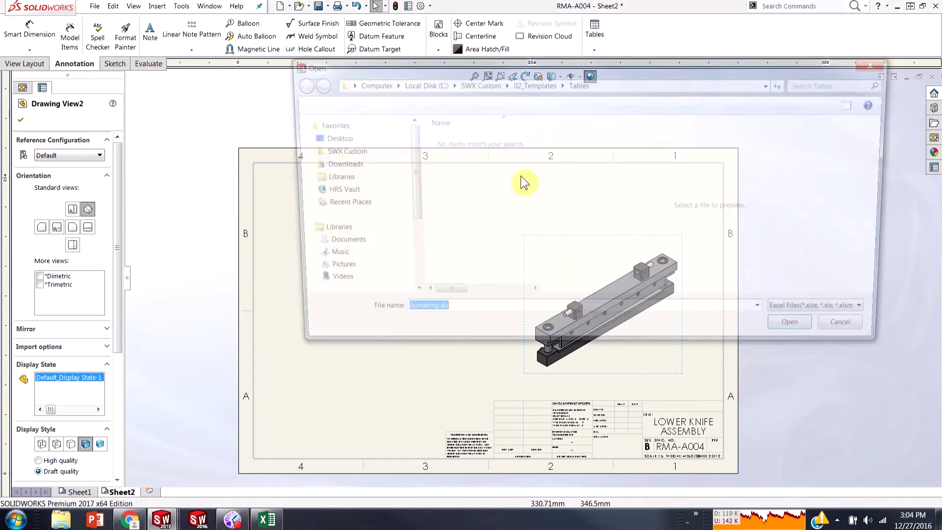
# - Load the bomtemp.xls template from the SOLIDWORKS lang\english folder and move the properties aside
pyautogui.click(335, 279)
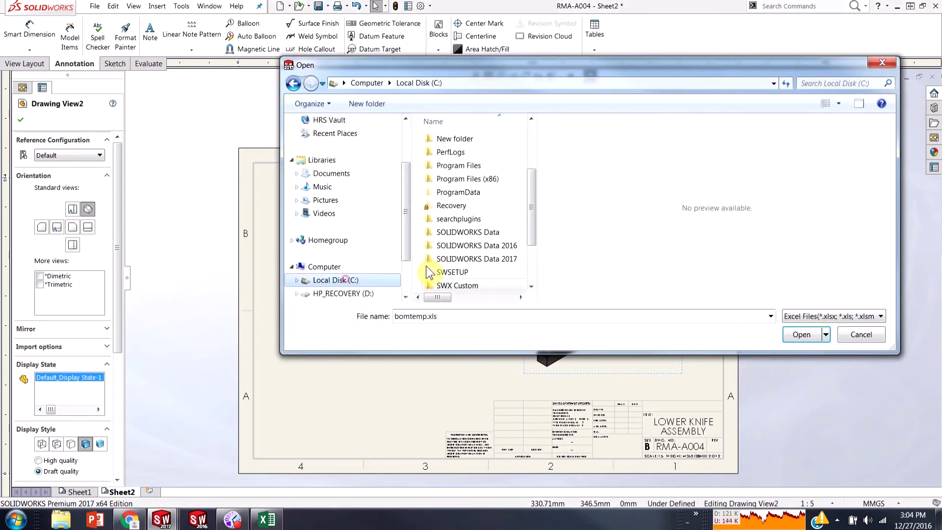
pyautogui.doubleClick(493, 165)
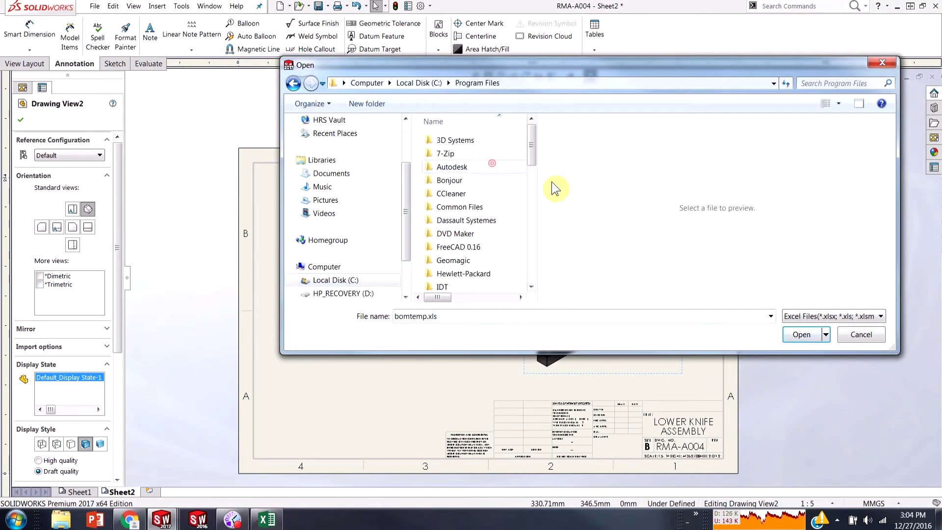
pyautogui.moveTo(534, 161); pyautogui.dragTo(543, 242)
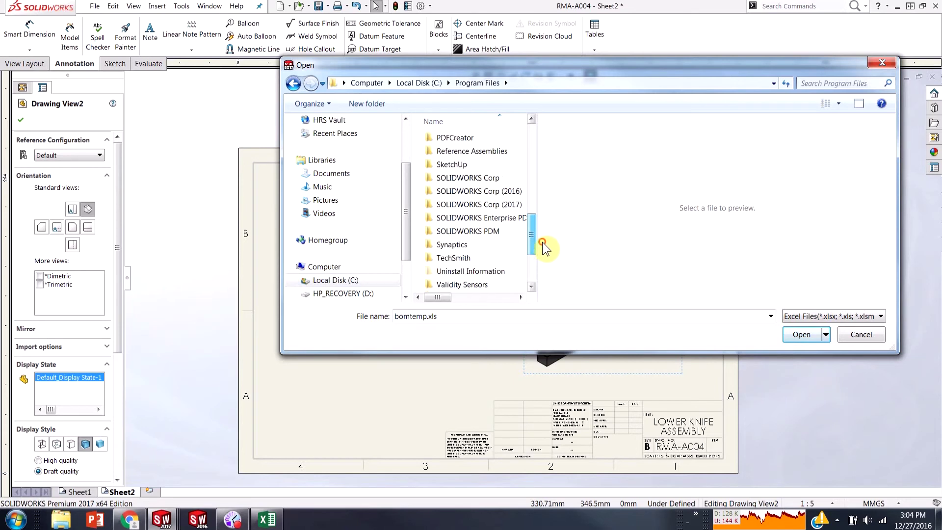
pyautogui.doubleClick(510, 216)
pyautogui.doubleClick(475, 158)
pyautogui.moveTo(536, 162); pyautogui.dragTo(536, 200)
pyautogui.doubleClick(444, 170)
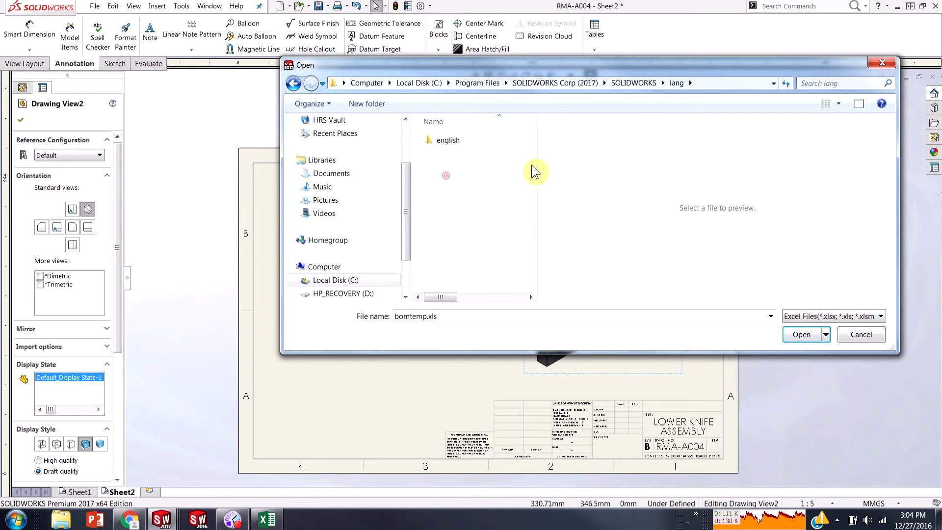
pyautogui.doubleClick(447, 140)
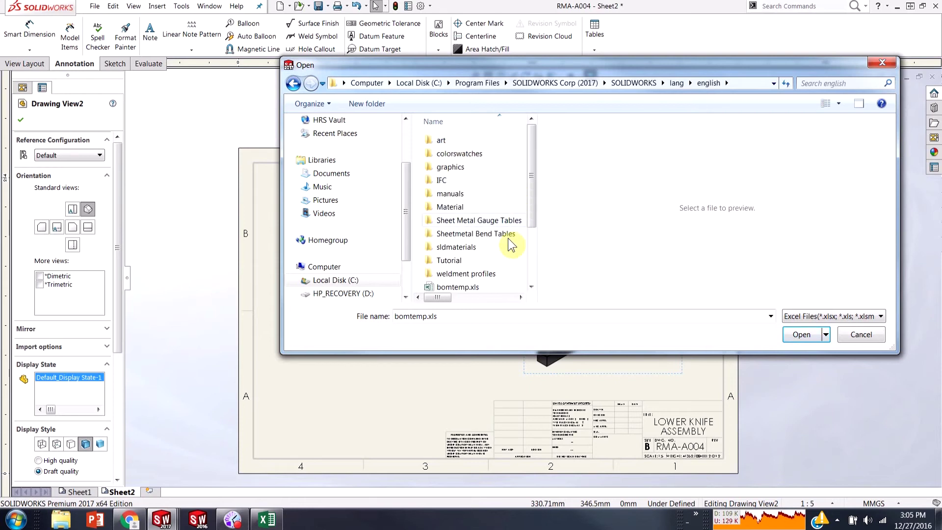
pyautogui.click(801, 334)
pyautogui.moveTo(421, 157); pyautogui.dragTo(341, 120)
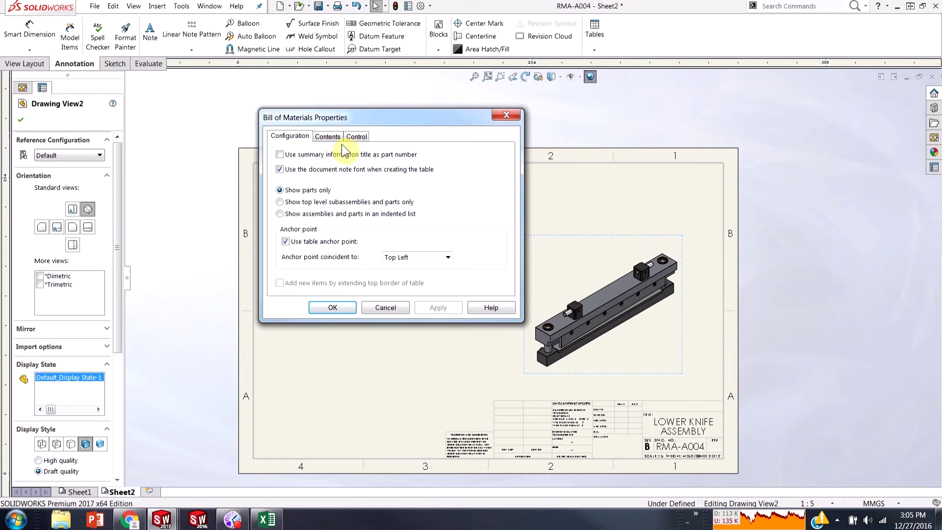
# - Insert the knife BOM split rightward at 50.800mm height into sections of items 1–7 and 8–13
pyautogui.click(355, 137)
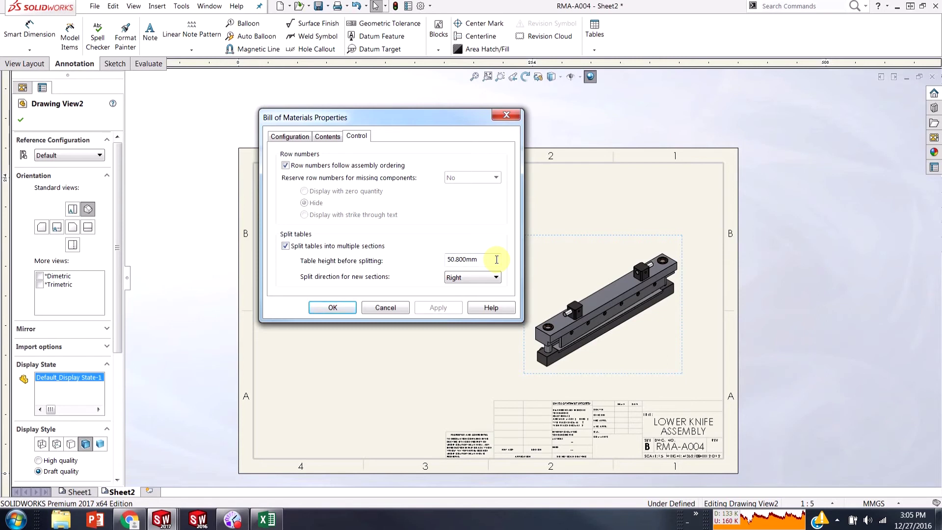
pyautogui.click(325, 309)
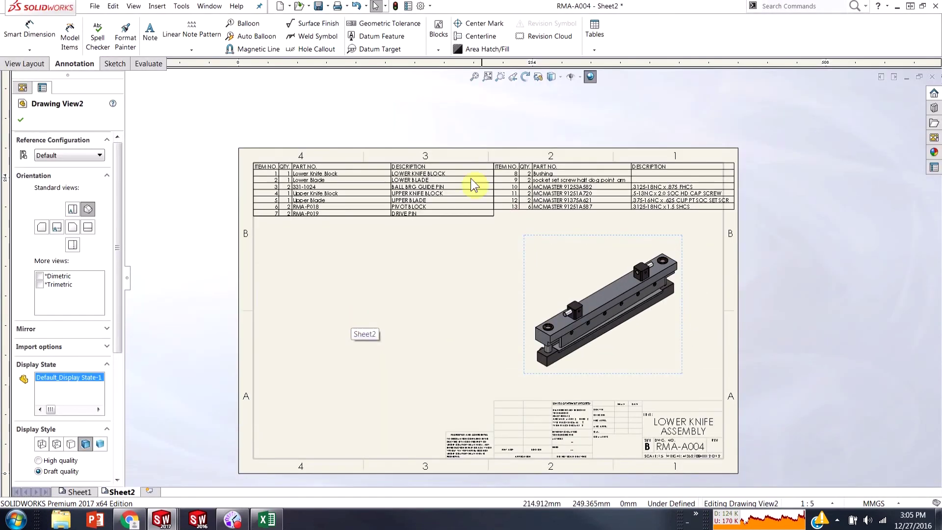
pyautogui.scroll(2, 485, 211)
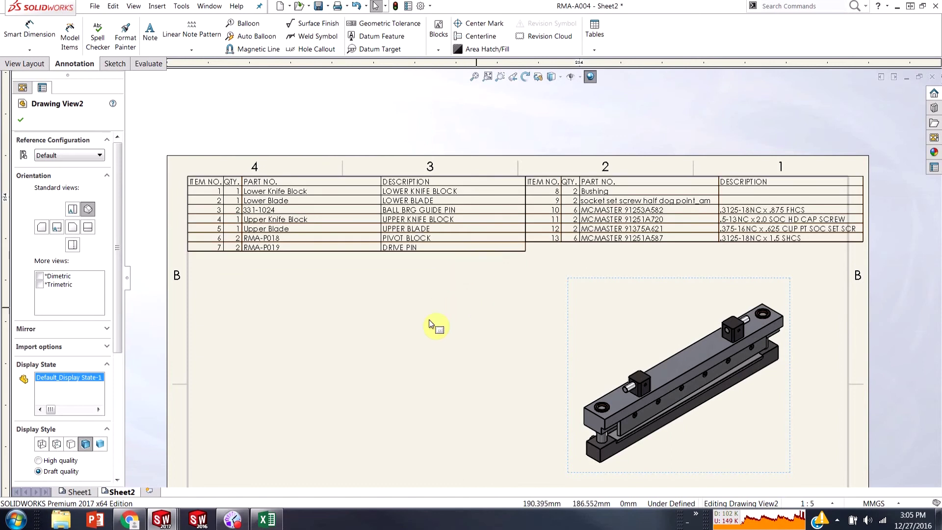
pyautogui.scroll(-3, 623, 192)
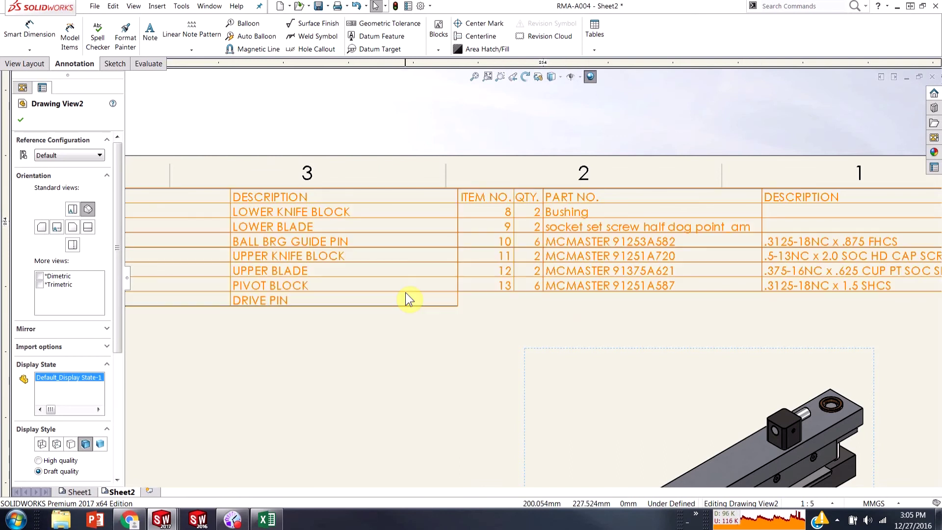
# - Switch back to the SW-301830 saw drawing and zoom in on its BOM
pyautogui.hotkey('ctrl', 'Tab')
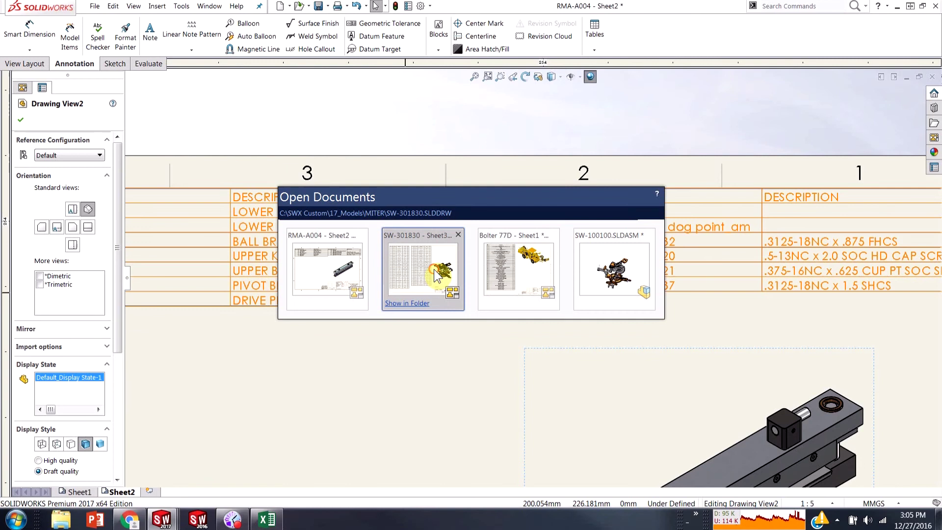
pyautogui.click(435, 270)
pyautogui.scroll(-5, 474, 154)
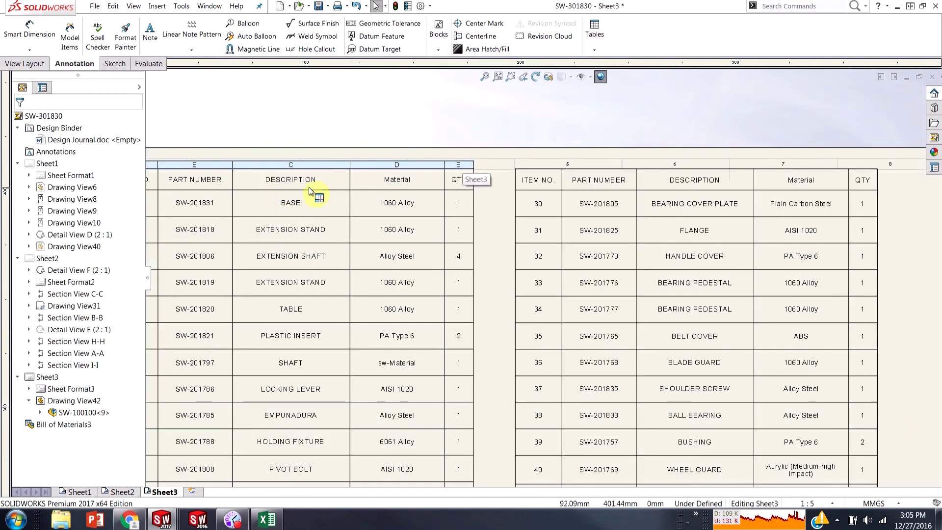
# - Select the right and left BOM sections on Sheet3 alternately, twice each
pyautogui.click(551, 179)
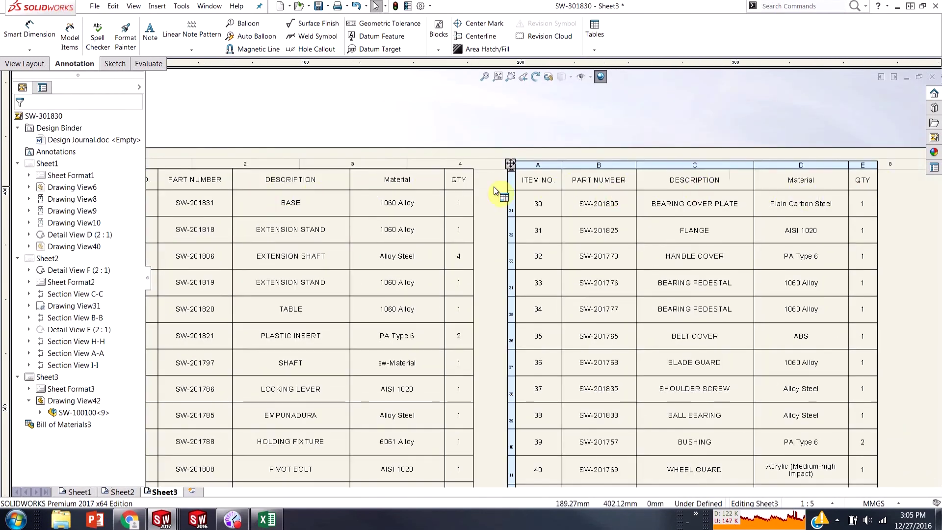
pyautogui.click(395, 196)
pyautogui.click(507, 431)
pyautogui.click(439, 472)
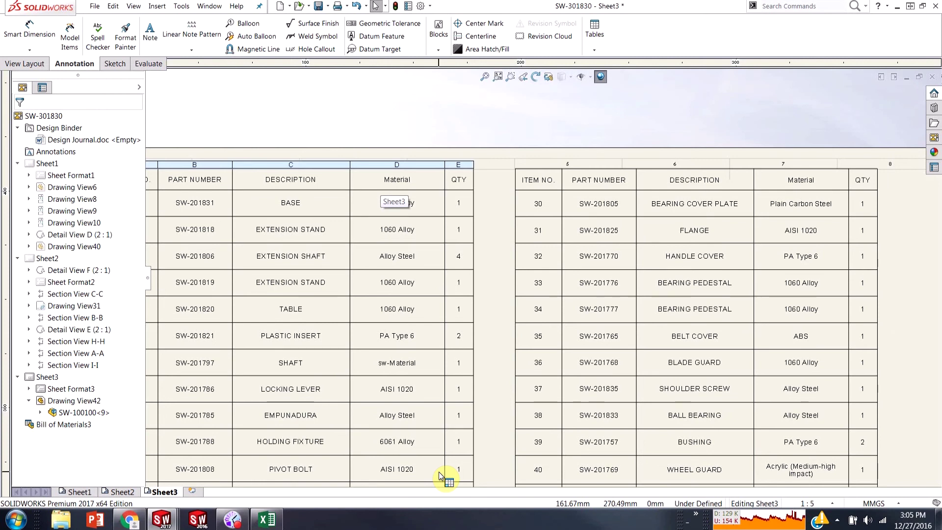